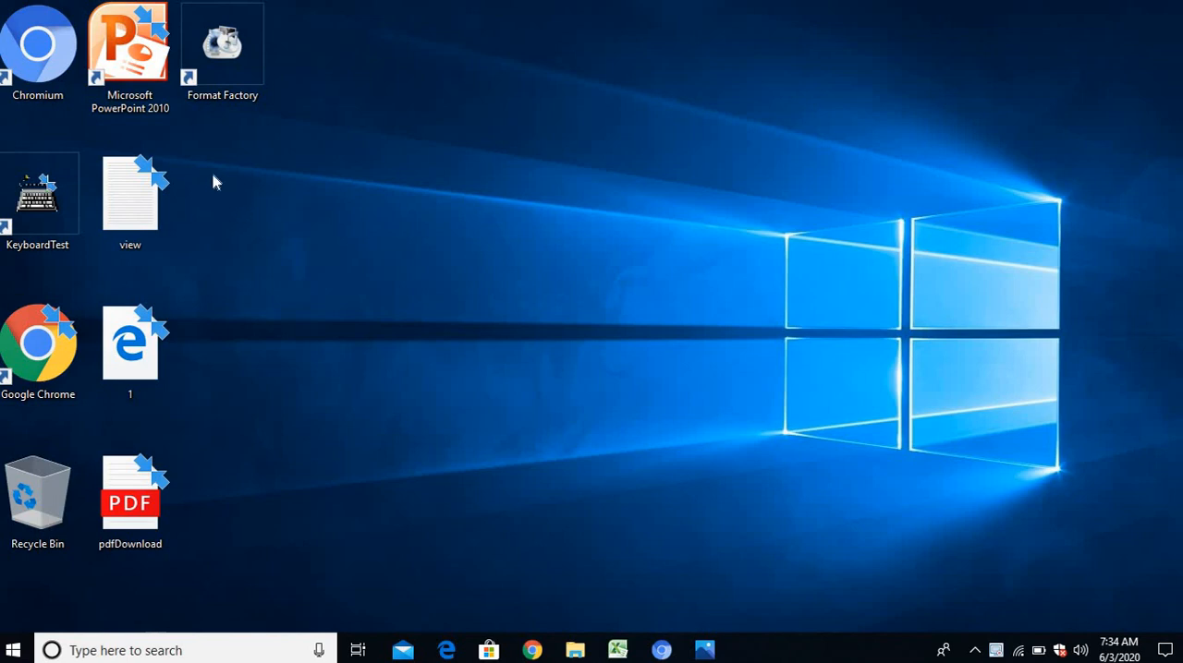
Start Microsoft PowerPoint 2010 from the desktop
click(156, 59)
double_click(155, 59)
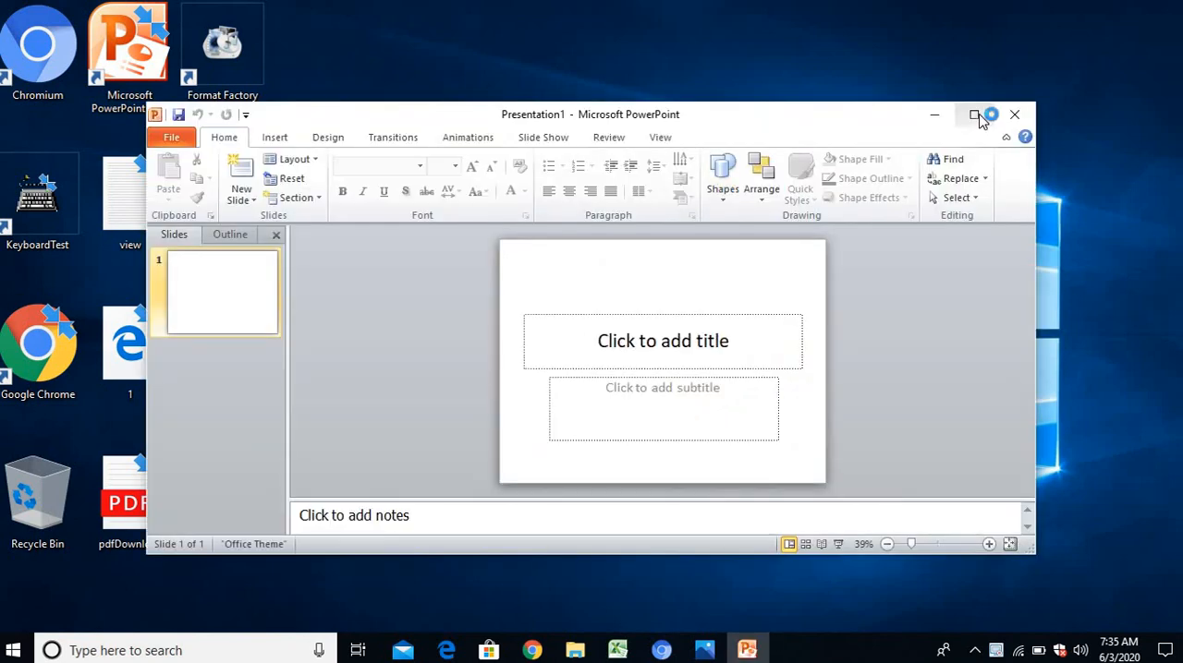
click(976, 116)
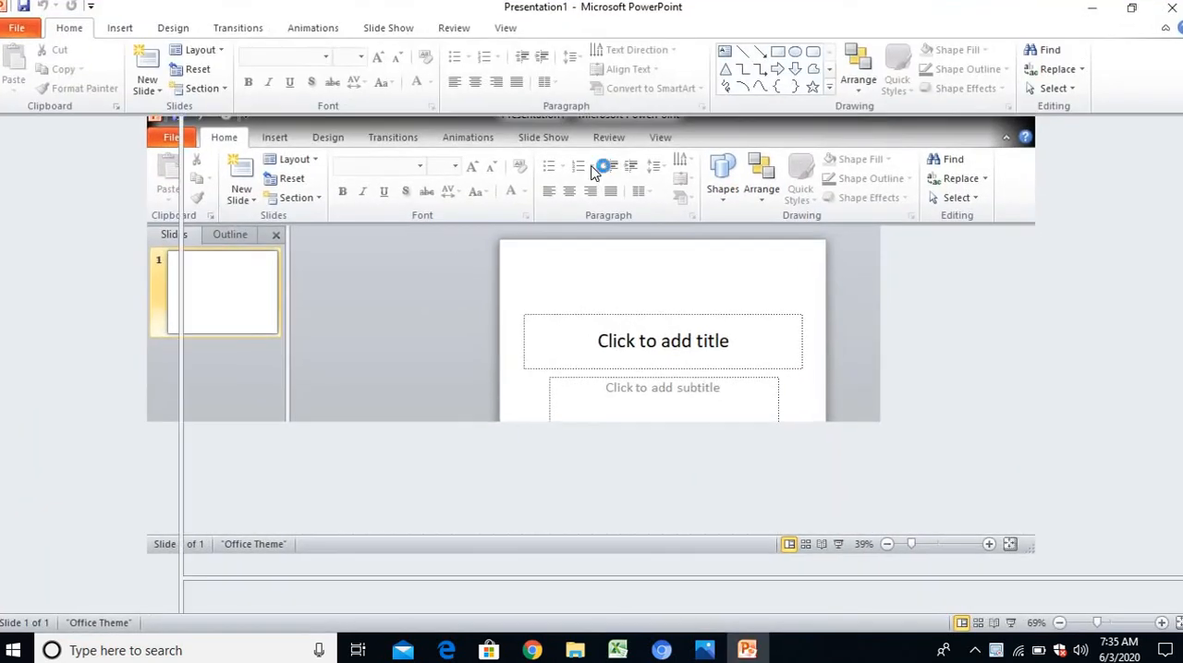
Cut the default title slide and add a new slide with the Blank layout in its place
click(137, 198)
right_click(129, 196)
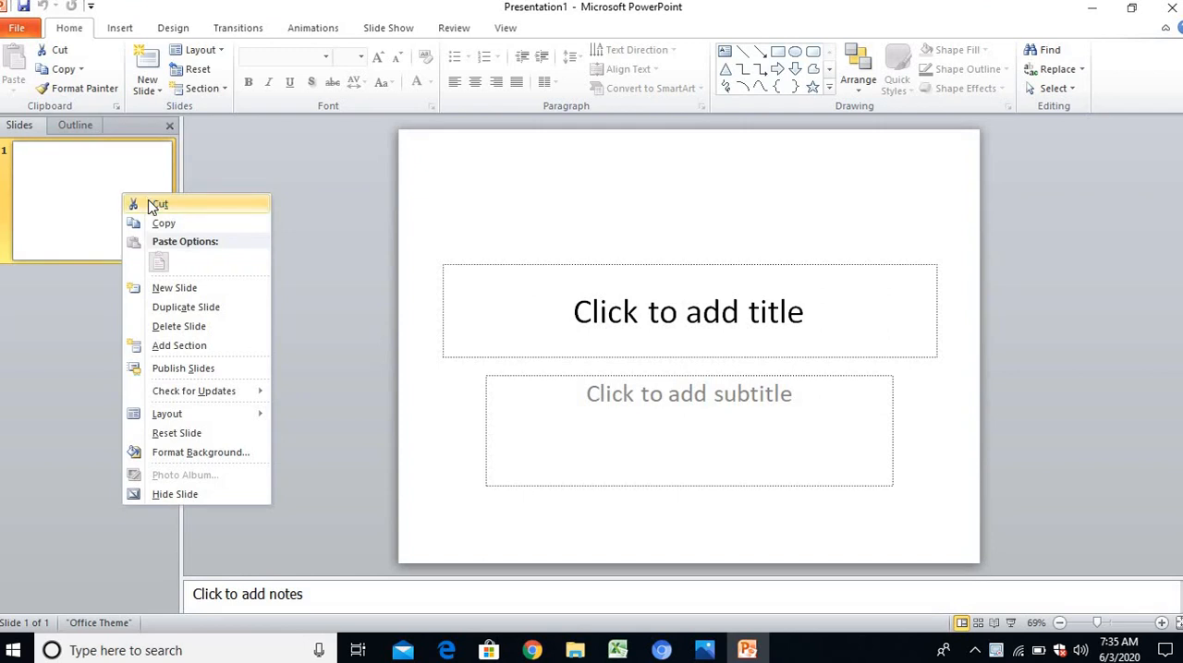
click(153, 205)
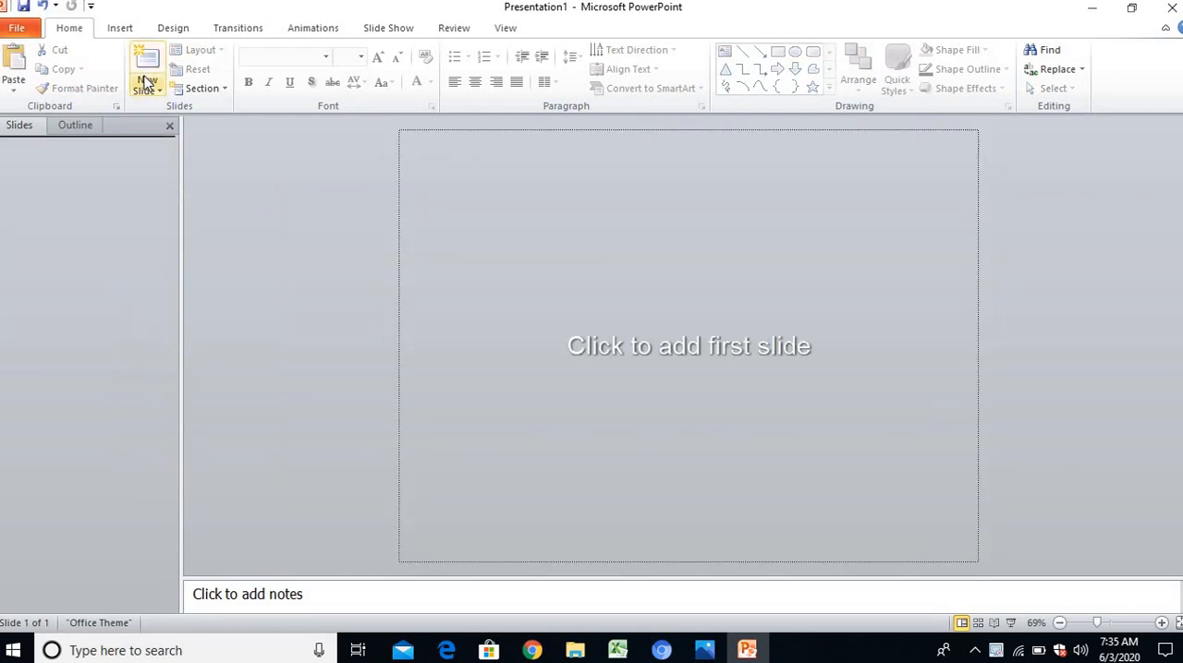
click(143, 86)
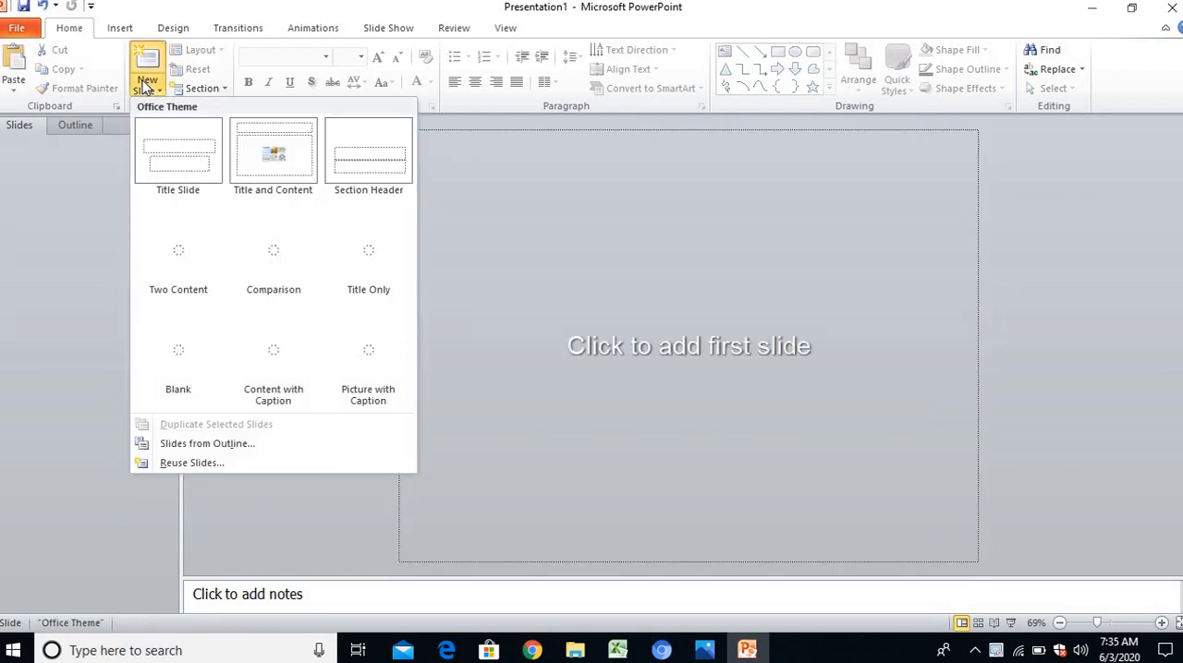
click(173, 347)
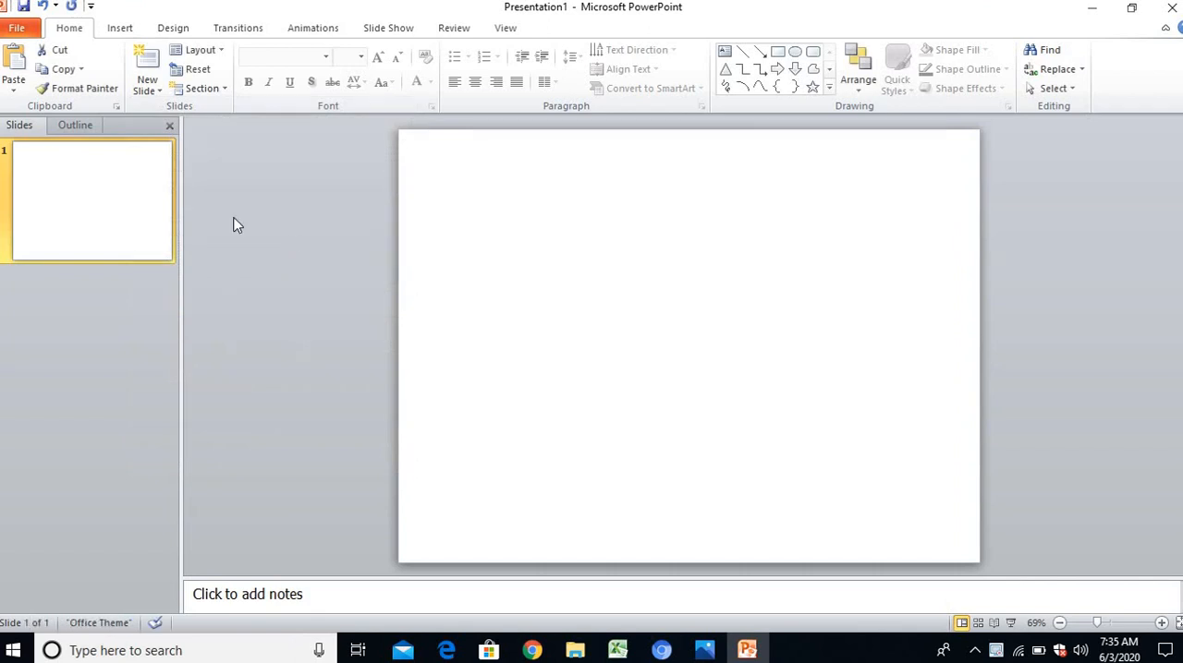
click(488, 250)
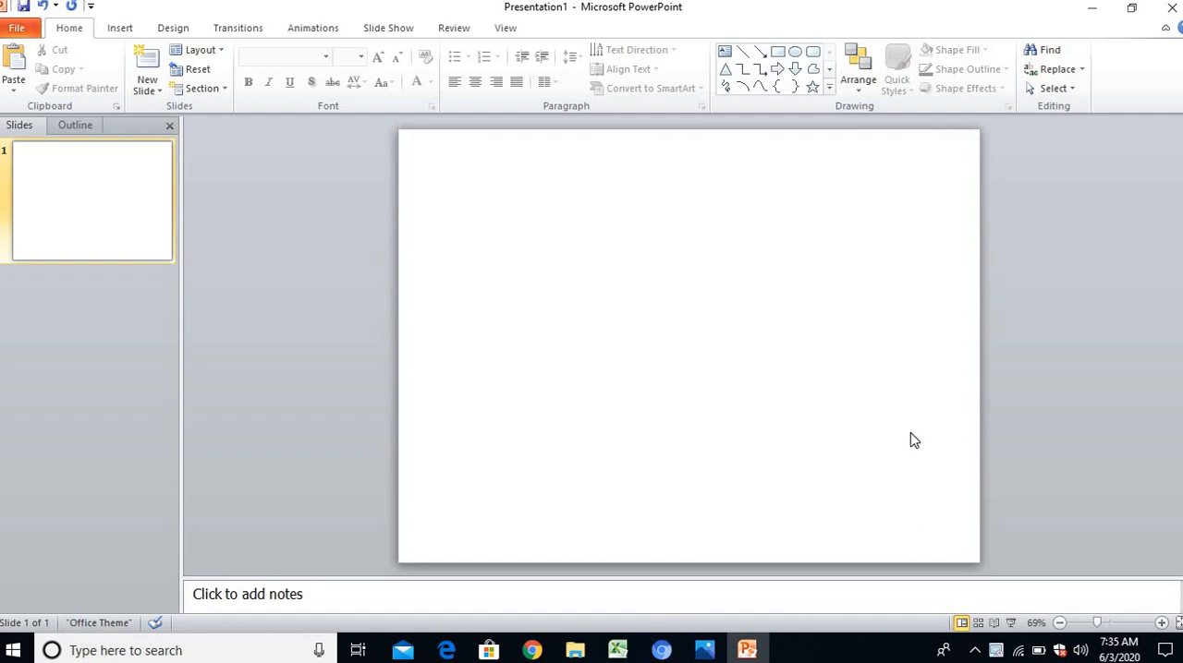
Draw a thin rectangle about 9.92" wide and 0.5" high across the lower part of the slide as a road
click(135, 35)
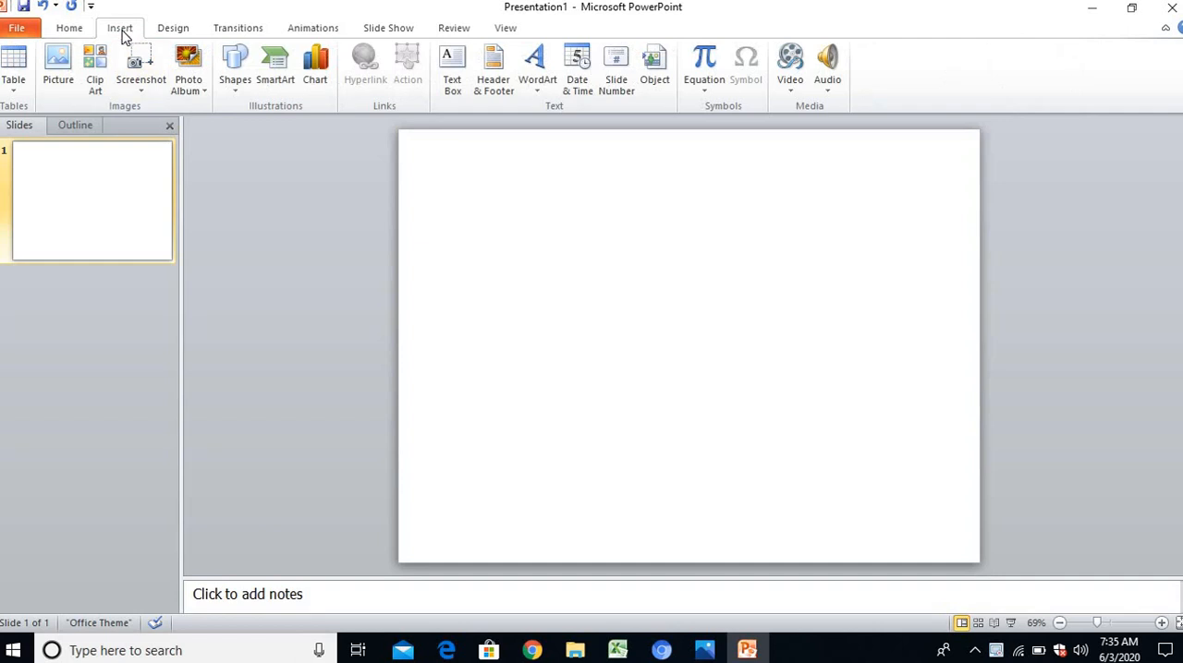
click(235, 74)
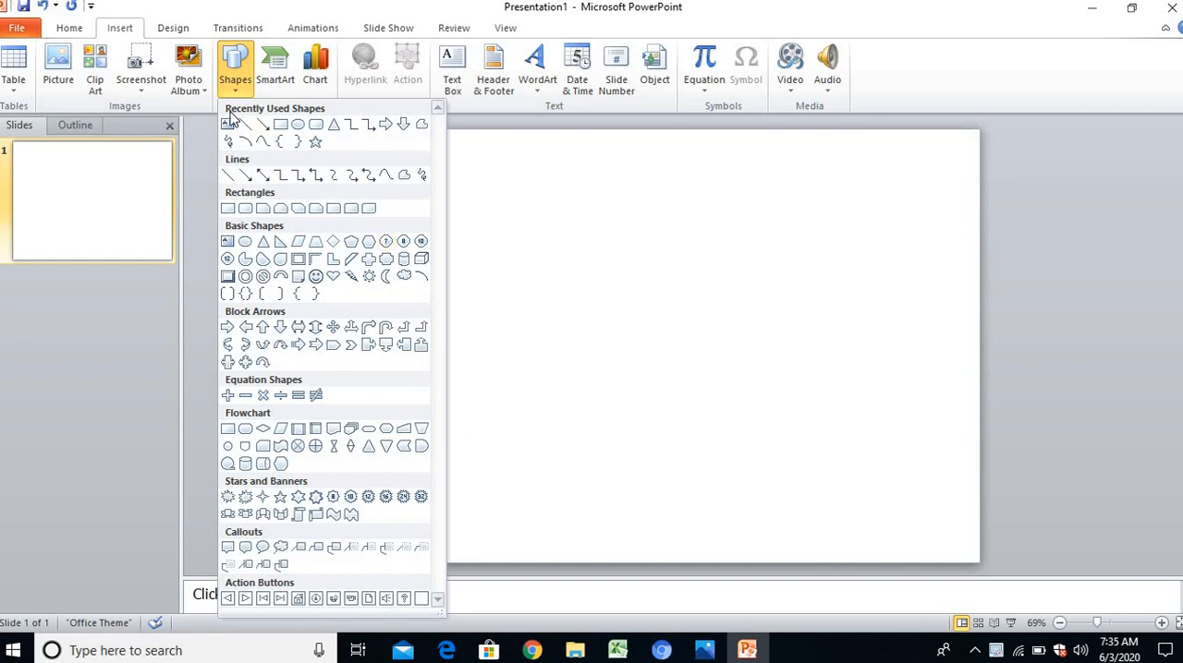
click(280, 125)
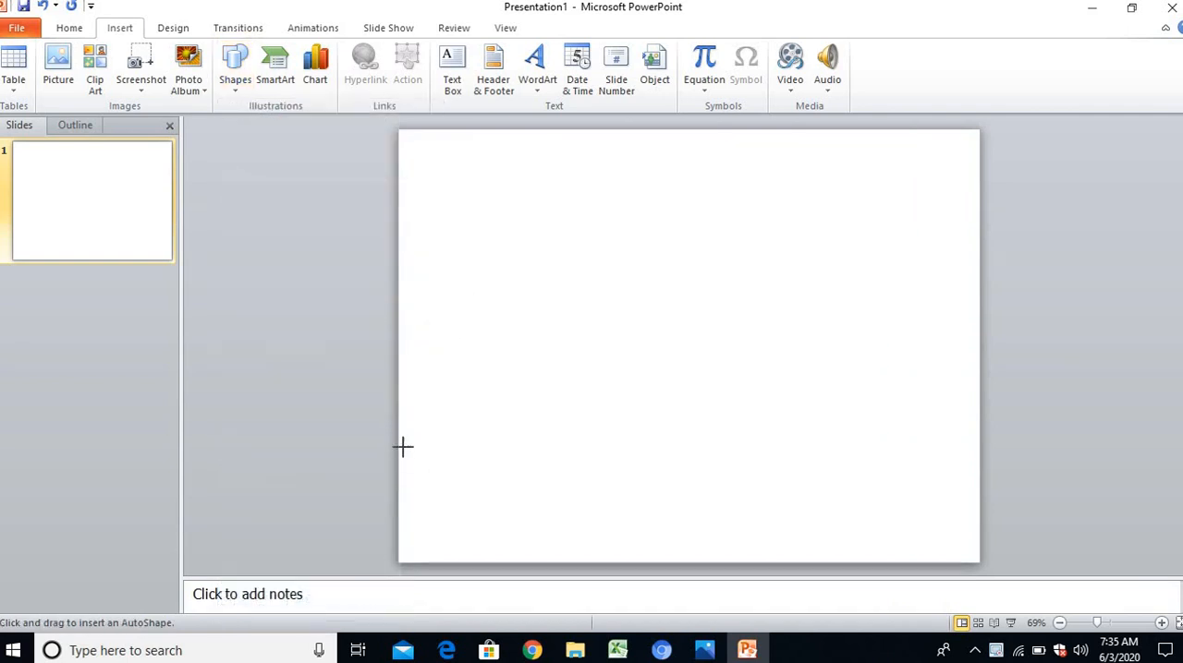
mouse_move(398, 446)
mouse_down()
mouse_move(684, 472)
mouse_move(881, 456)
mouse_move(975, 477)
mouse_up()
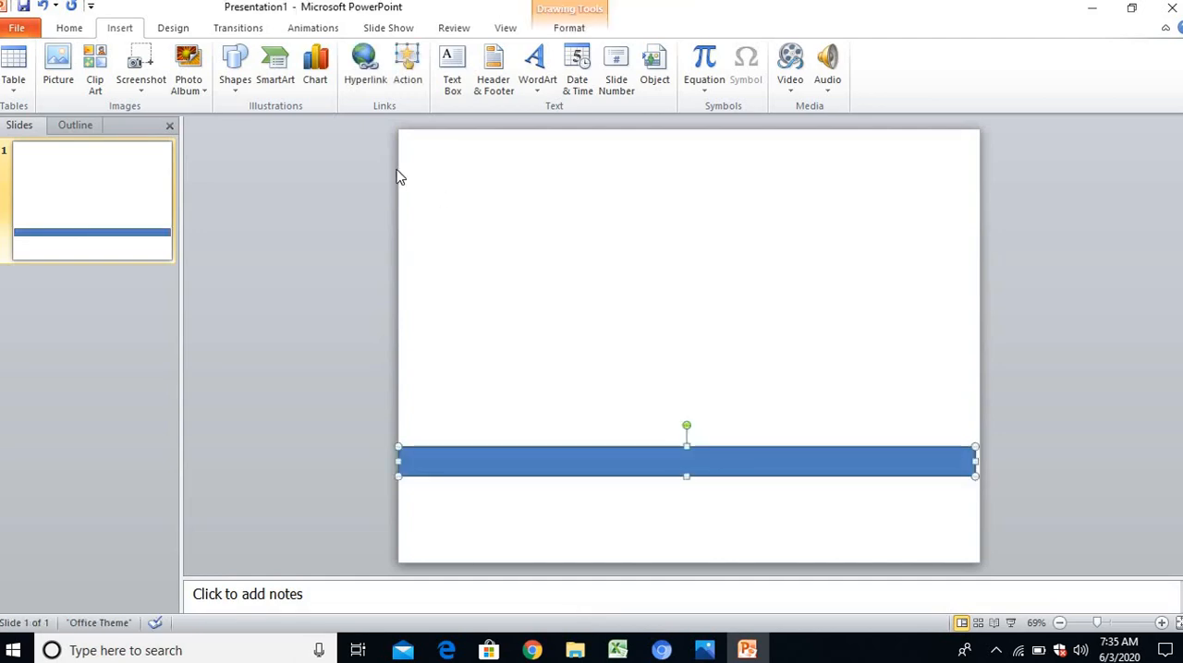
Fill the long road rectangle with black and deselect it
click(246, 79)
click(561, 33)
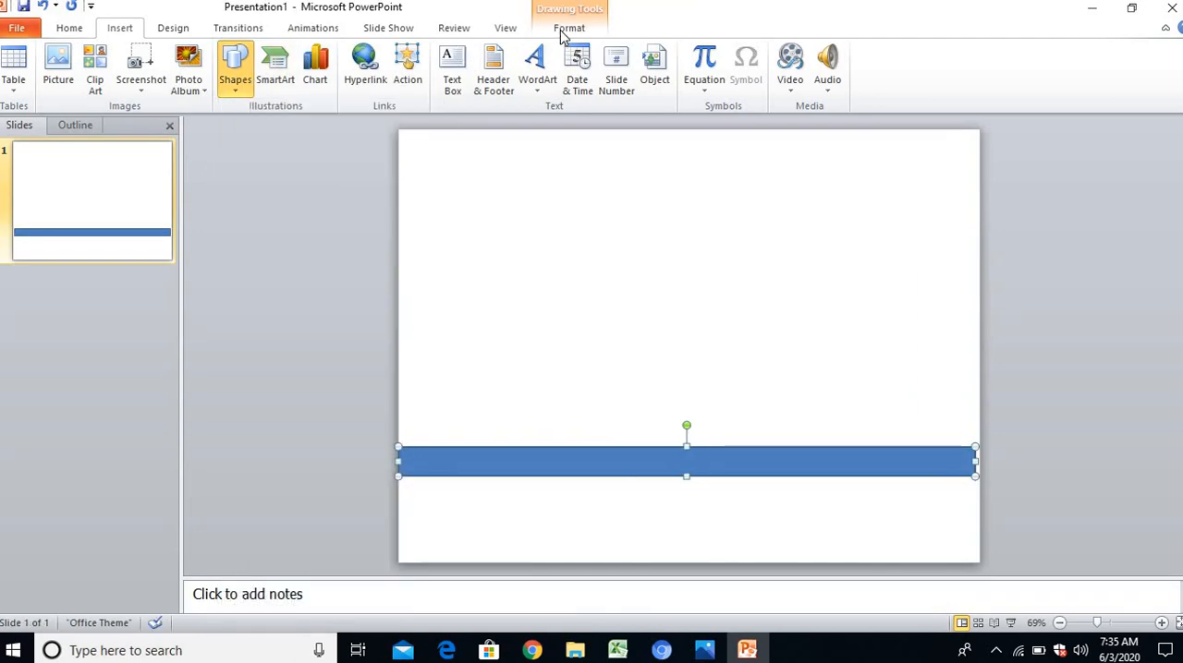
double_click(562, 32)
click(567, 36)
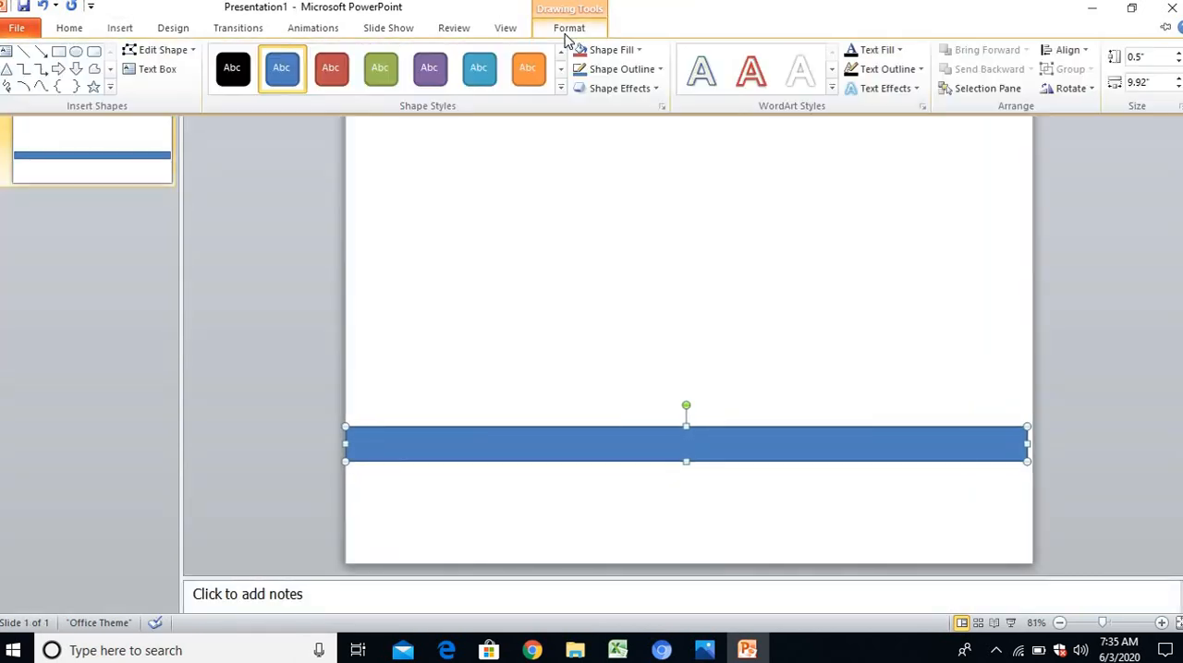
click(605, 51)
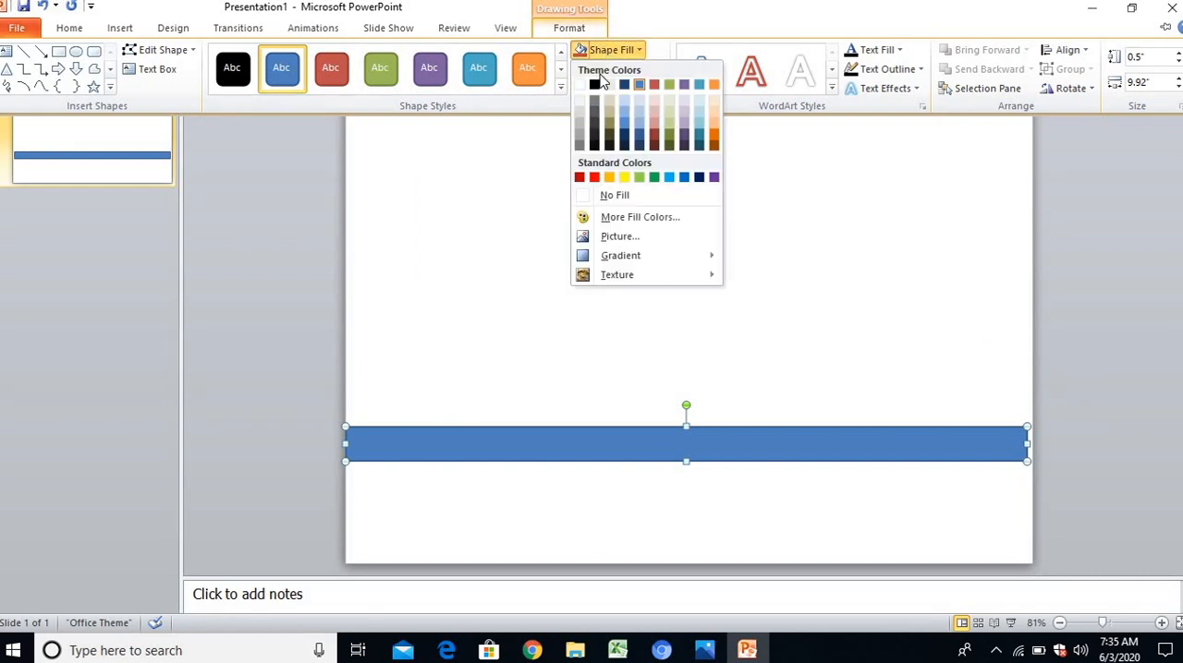
click(595, 85)
click(638, 387)
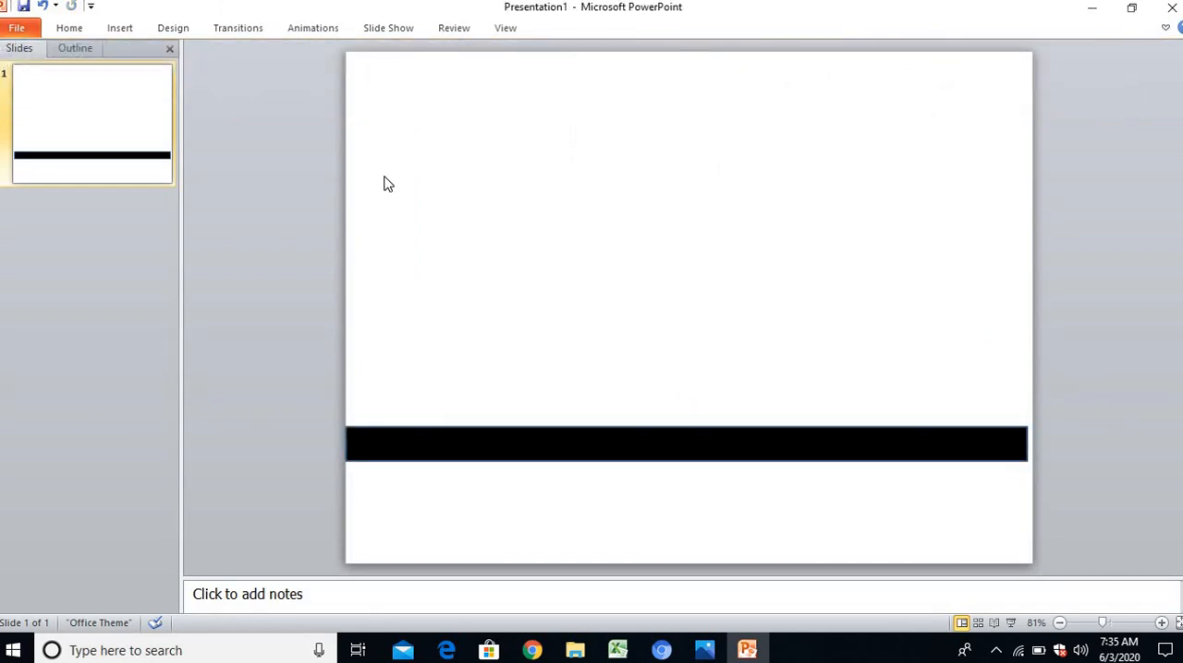
Search the clip art collection for CAR
click(121, 28)
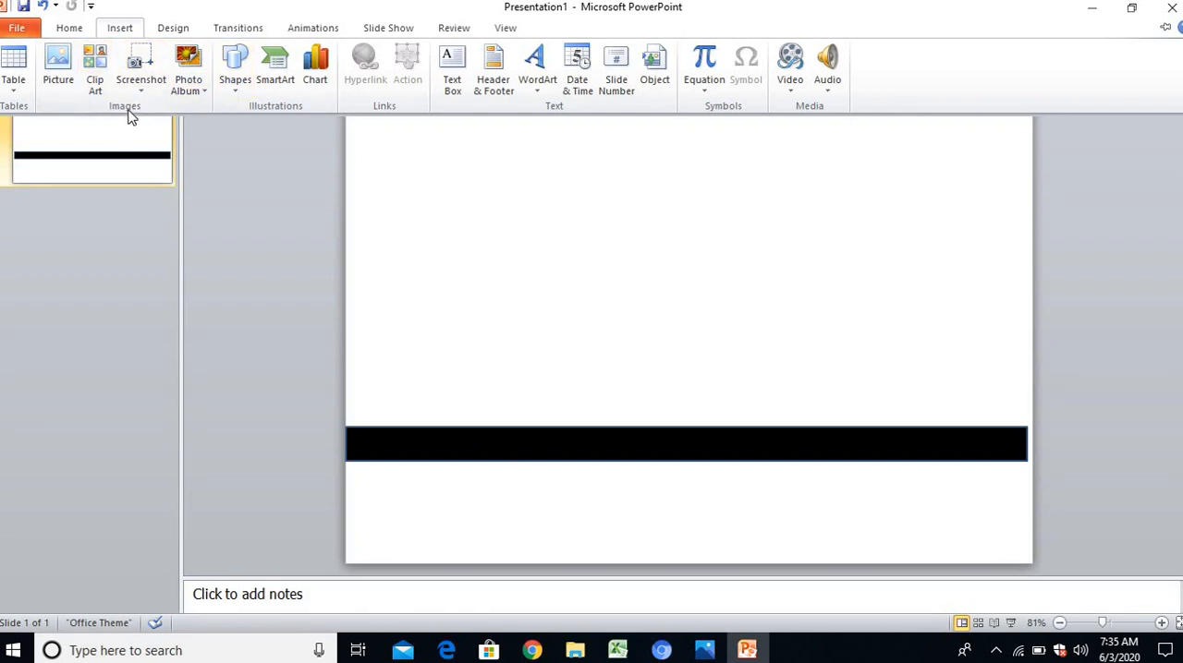
click(97, 67)
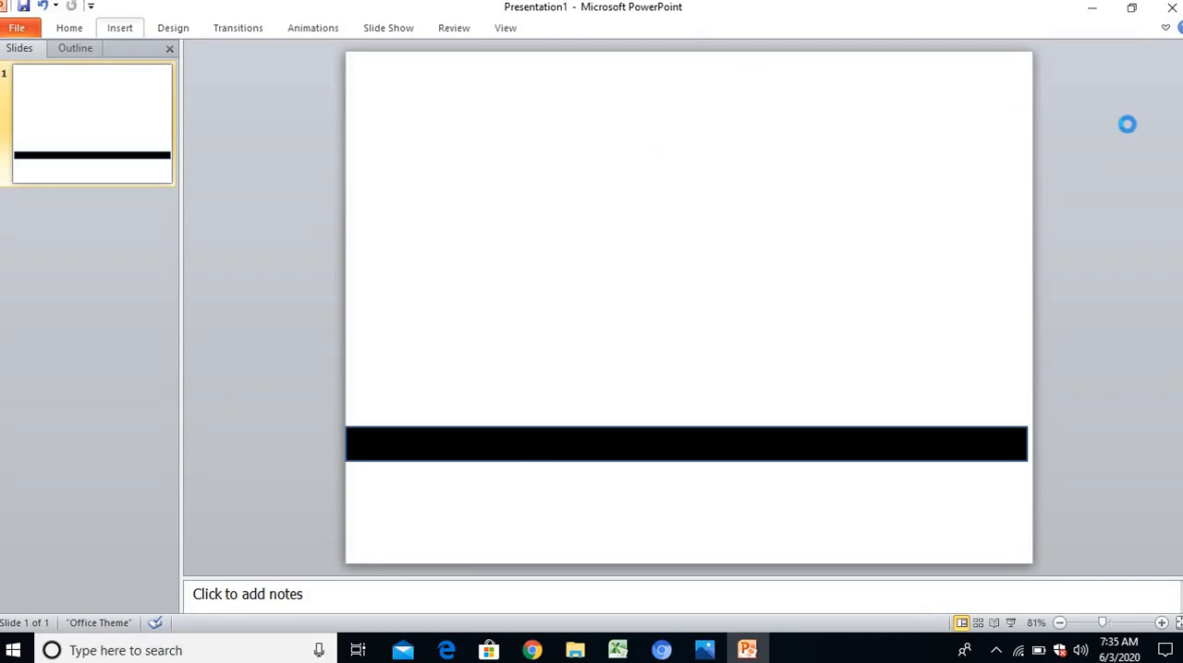
click(1041, 92)
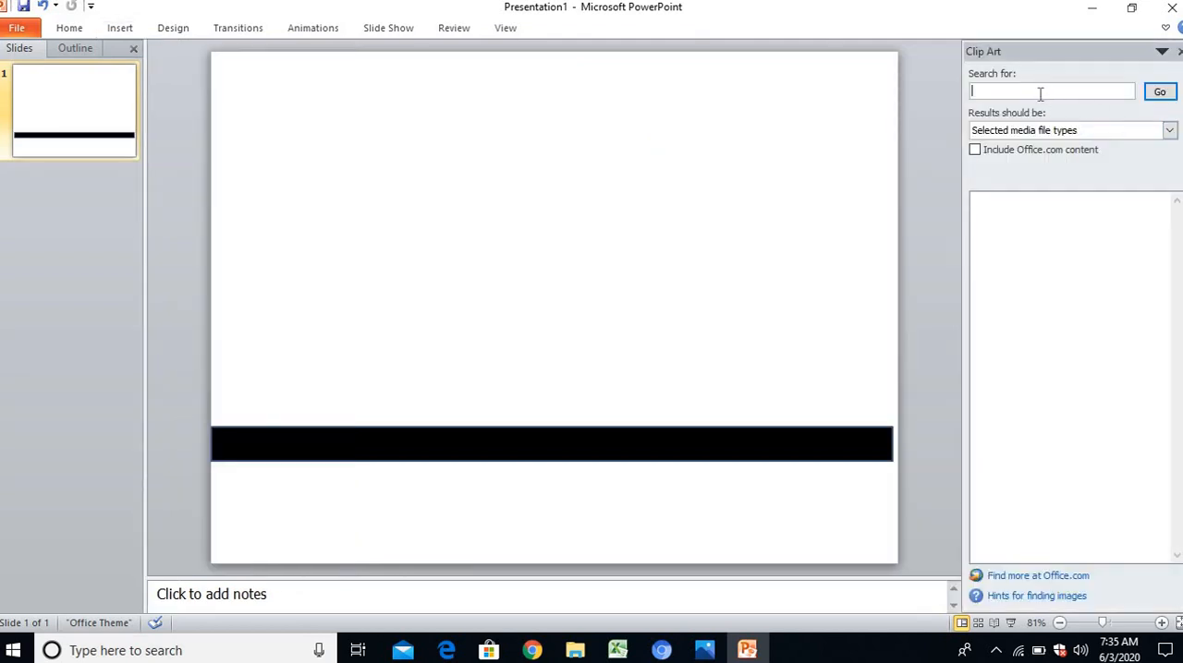
text(CAR)
key(Return)
click(1155, 94)
text(CAR)
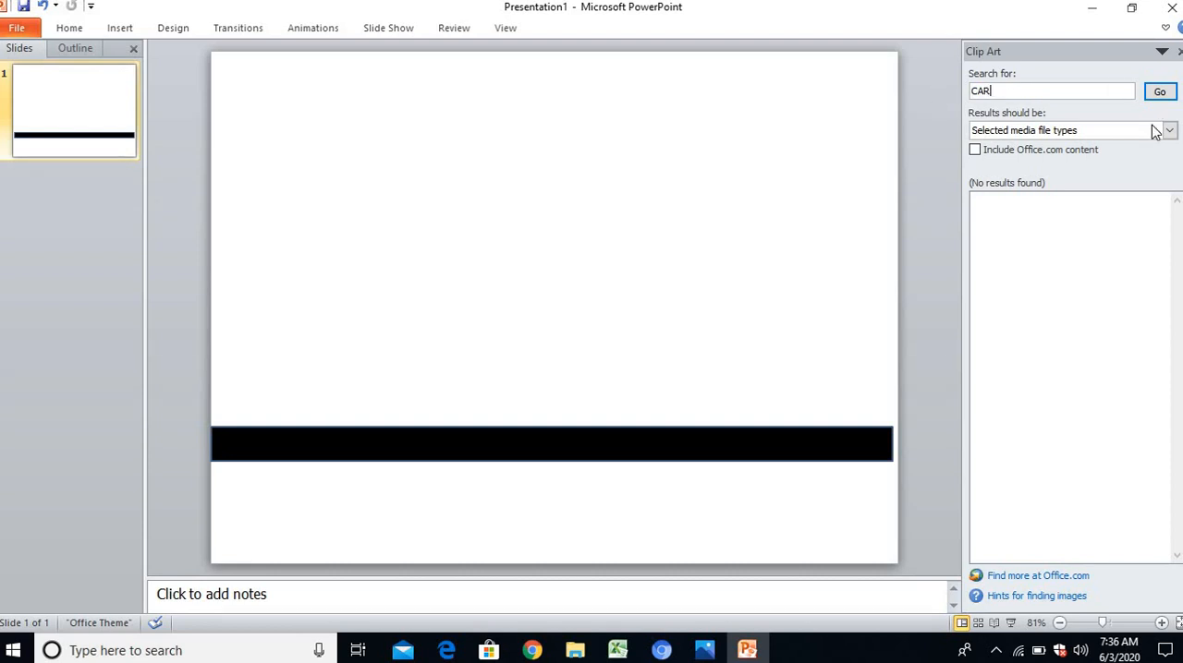
Widen the clip art results to all media types and run the CAR search again
click(1154, 132)
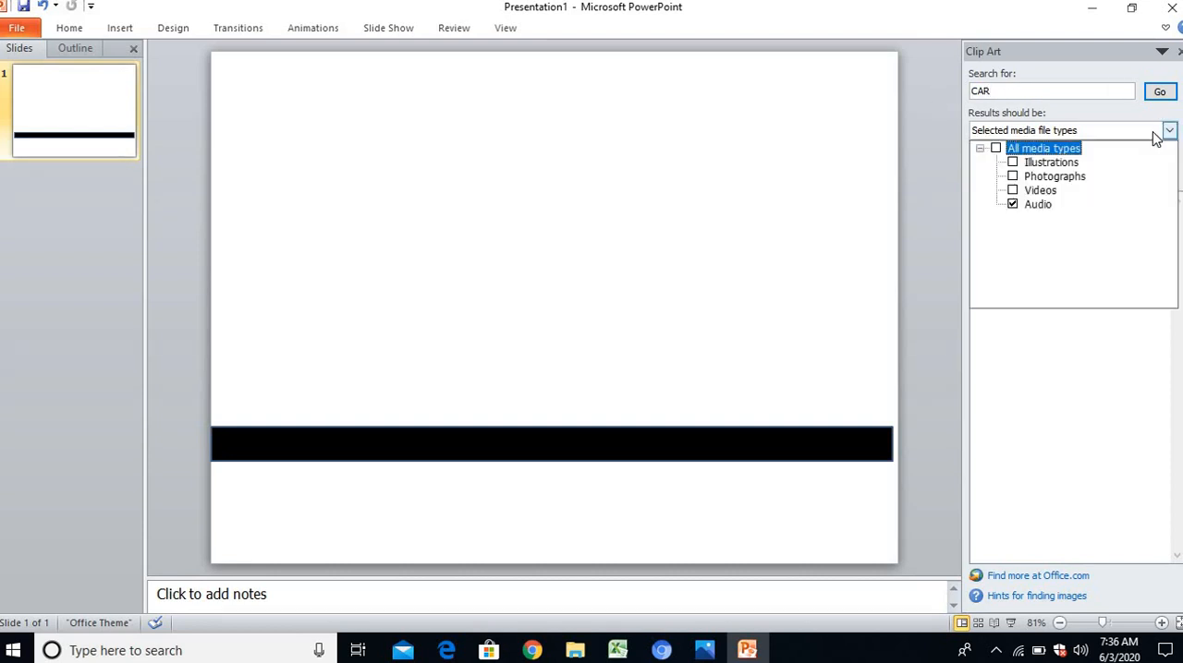
click(996, 148)
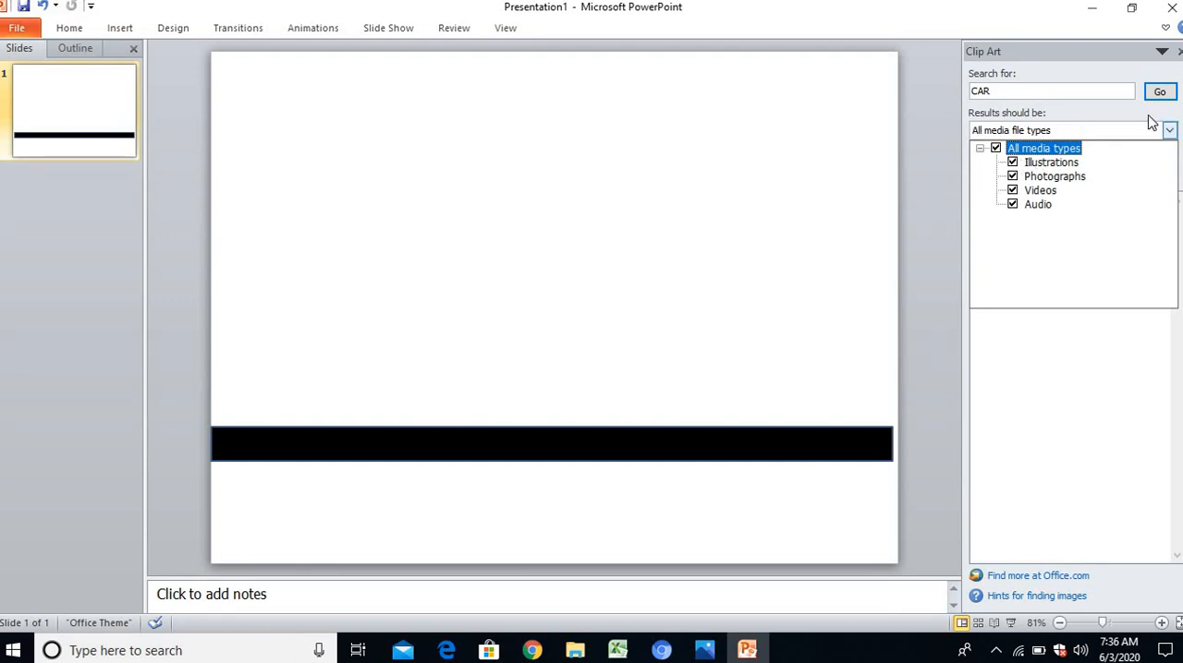
click(1159, 91)
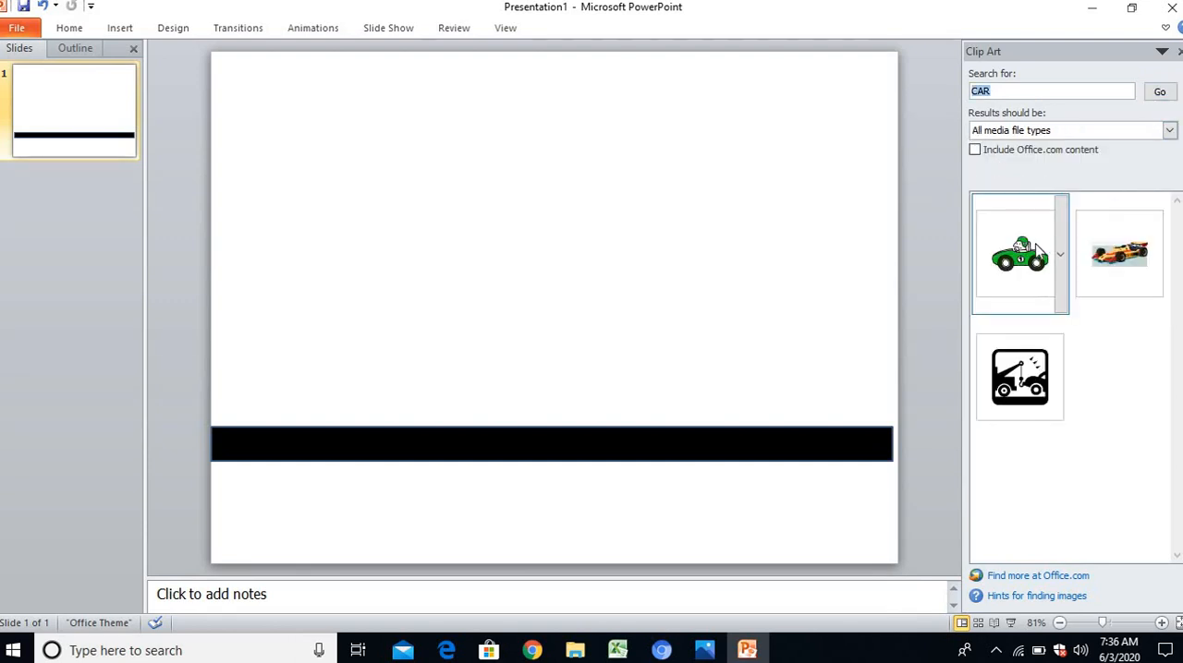
Insert the green racing car clip art, place it on the right end of the road and shrink it slightly
click(1033, 251)
drag(659, 337, 813, 377)
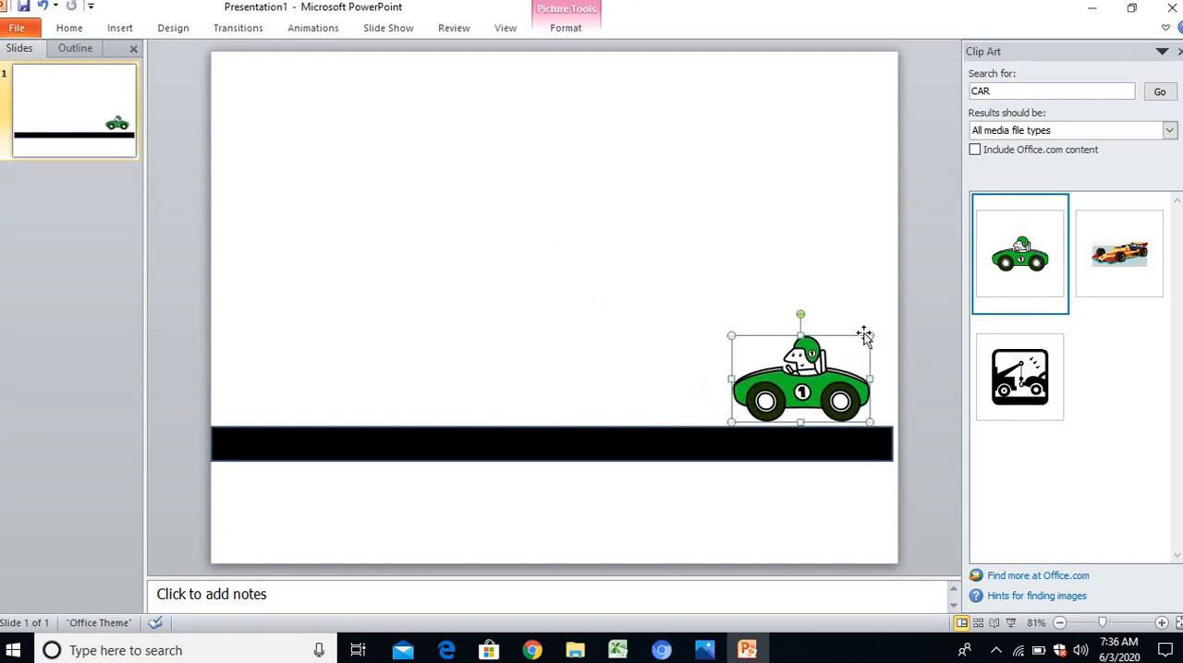
drag(869, 333, 854, 379)
click(924, 345)
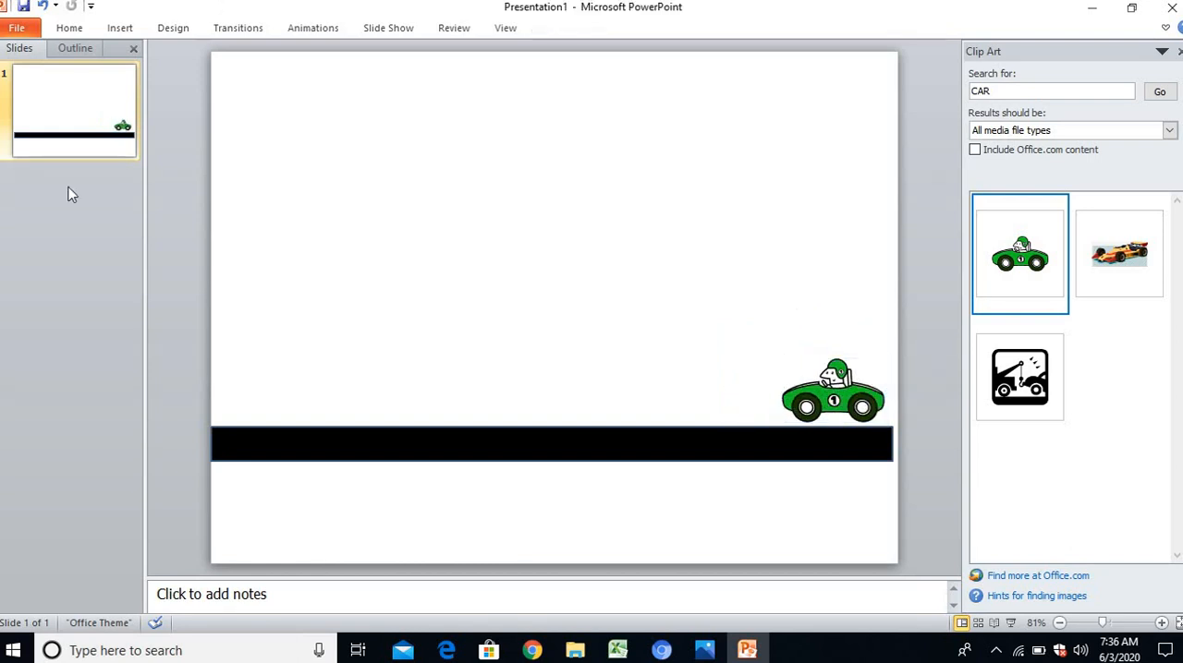
Draw a pillar rectangle about 0.39" wide and 0.67" high under the road below the car, and apply the orange shape style
click(123, 27)
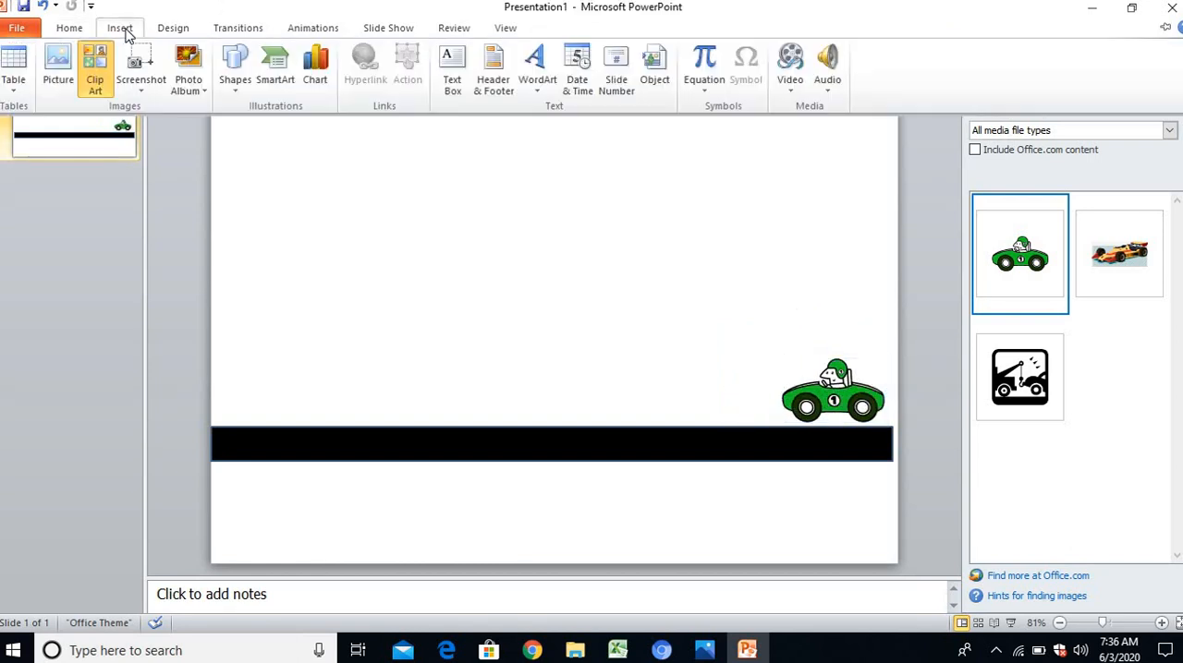
click(238, 92)
click(281, 124)
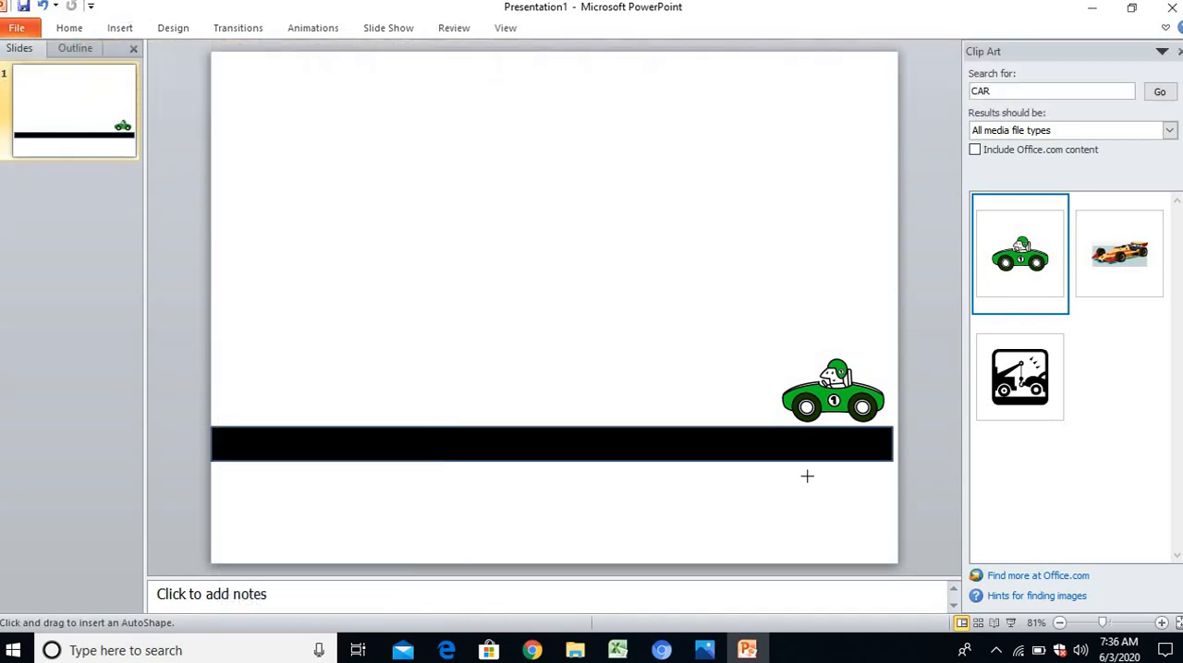
drag(805, 462, 836, 508)
click(565, 28)
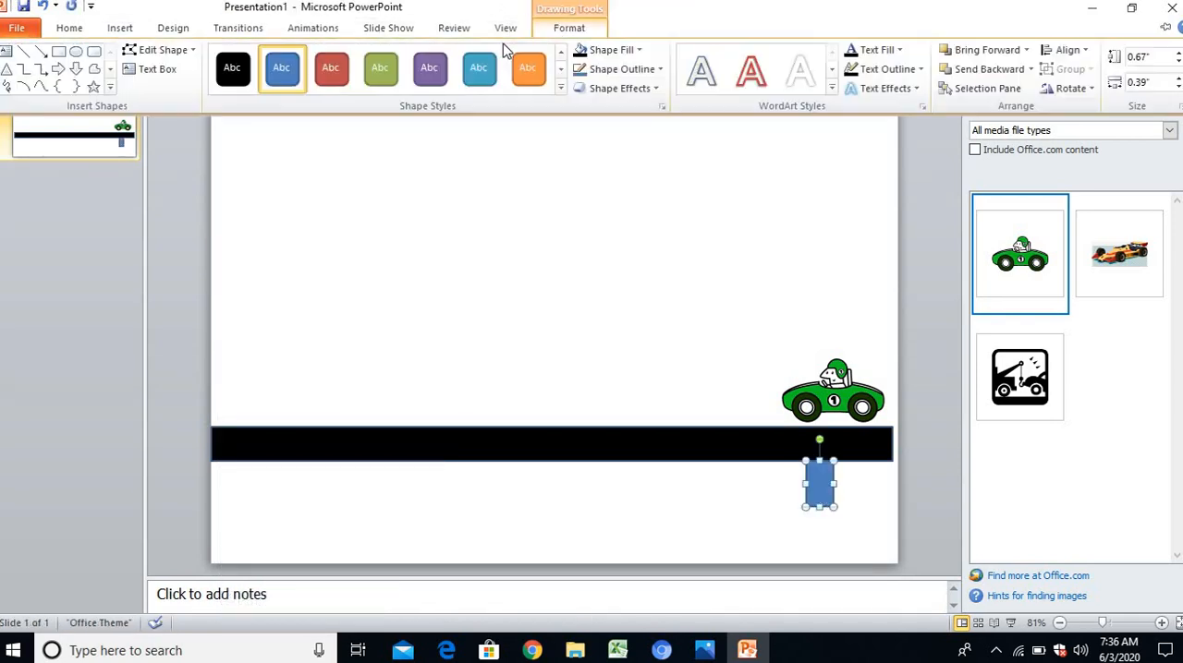
click(530, 72)
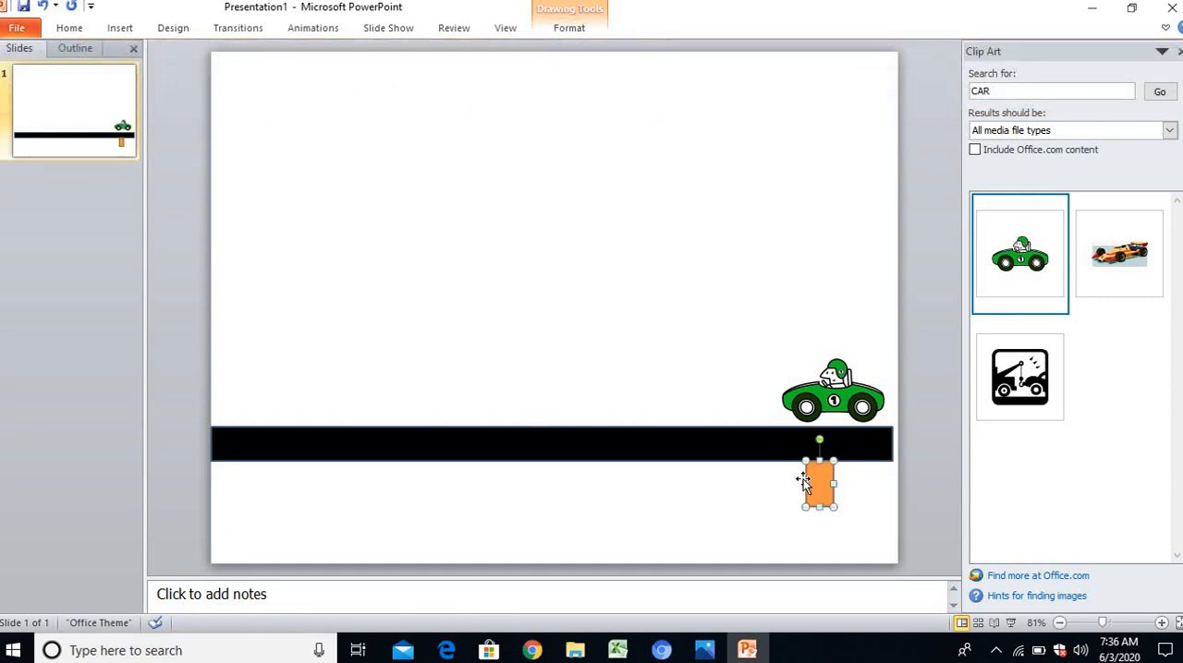
Duplicate the orange pillar under the middle and the left end of the road
mouse_move(784, 481)
mouse_down()
mouse_move(515, 490)
mouse_move(280, 479)
mouse_move(504, 507)
mouse_move(520, 483)
mouse_up()
click(718, 534)
click(841, 375)
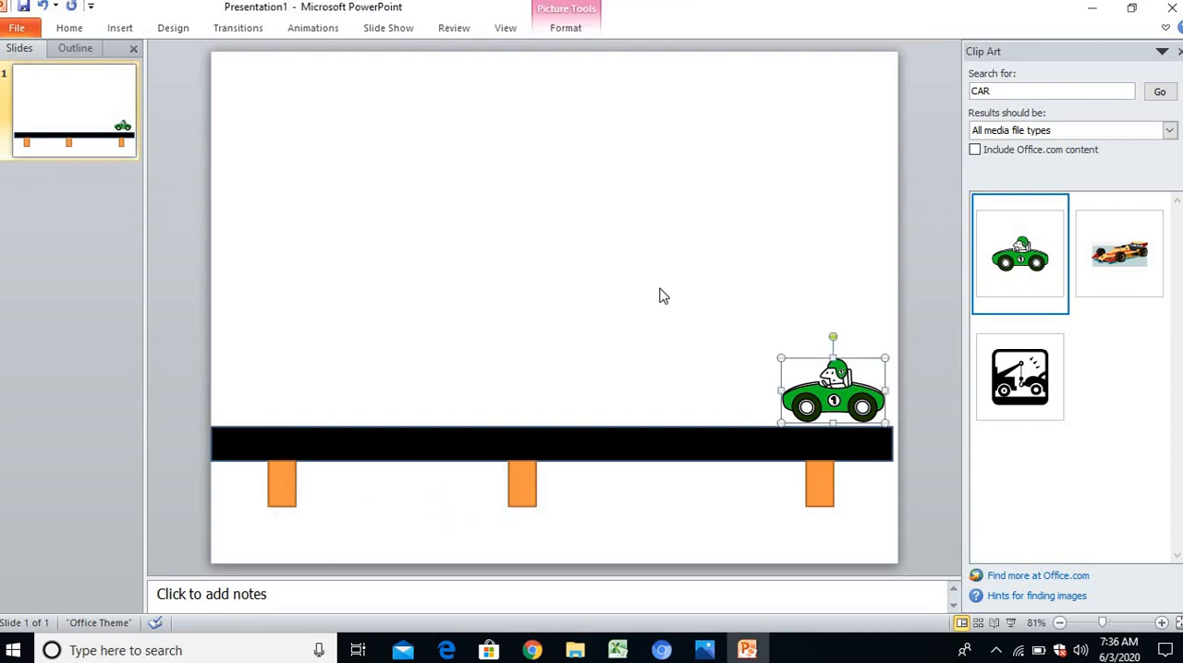
click(661, 289)
click(117, 27)
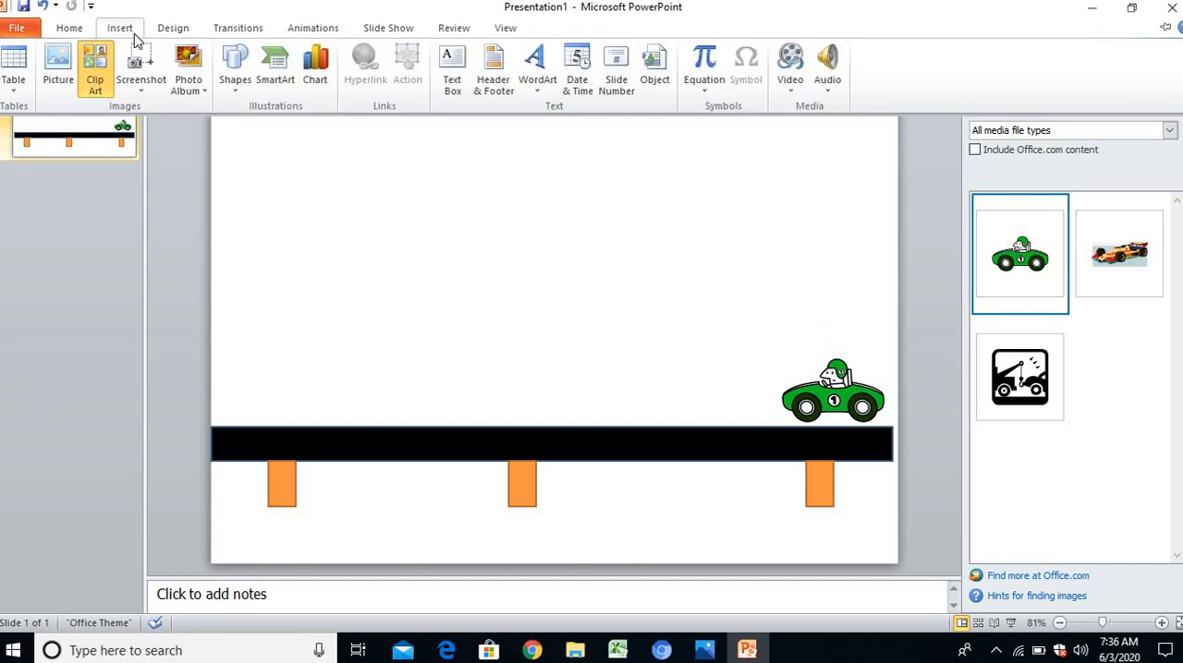
click(234, 63)
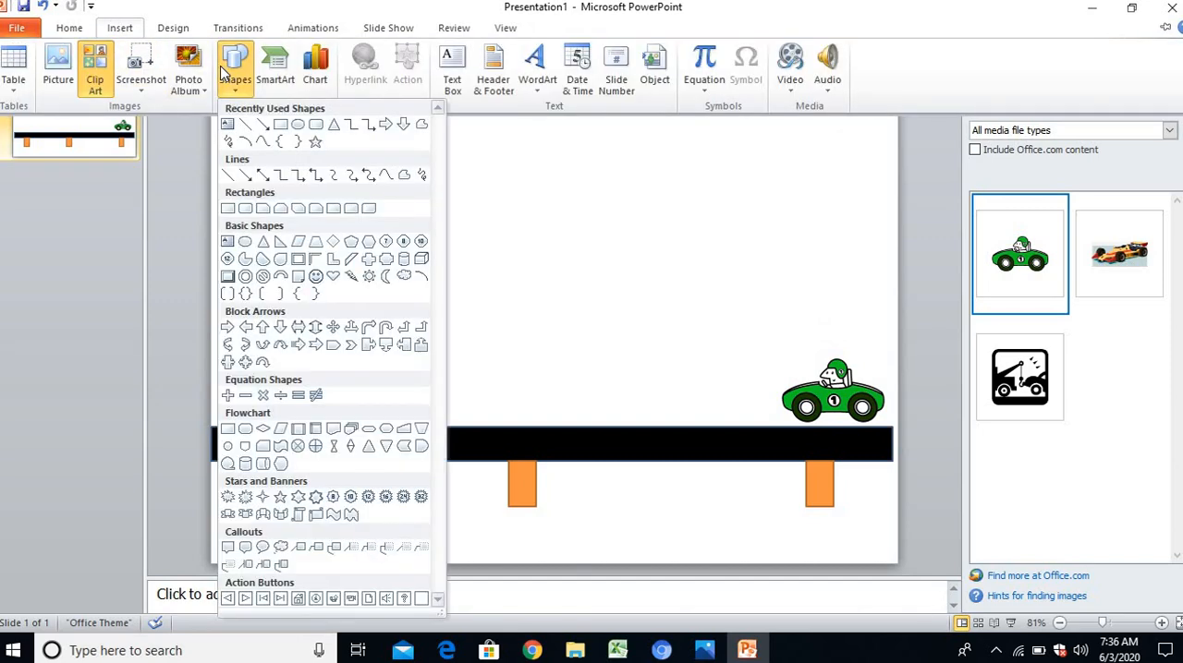
click(247, 144)
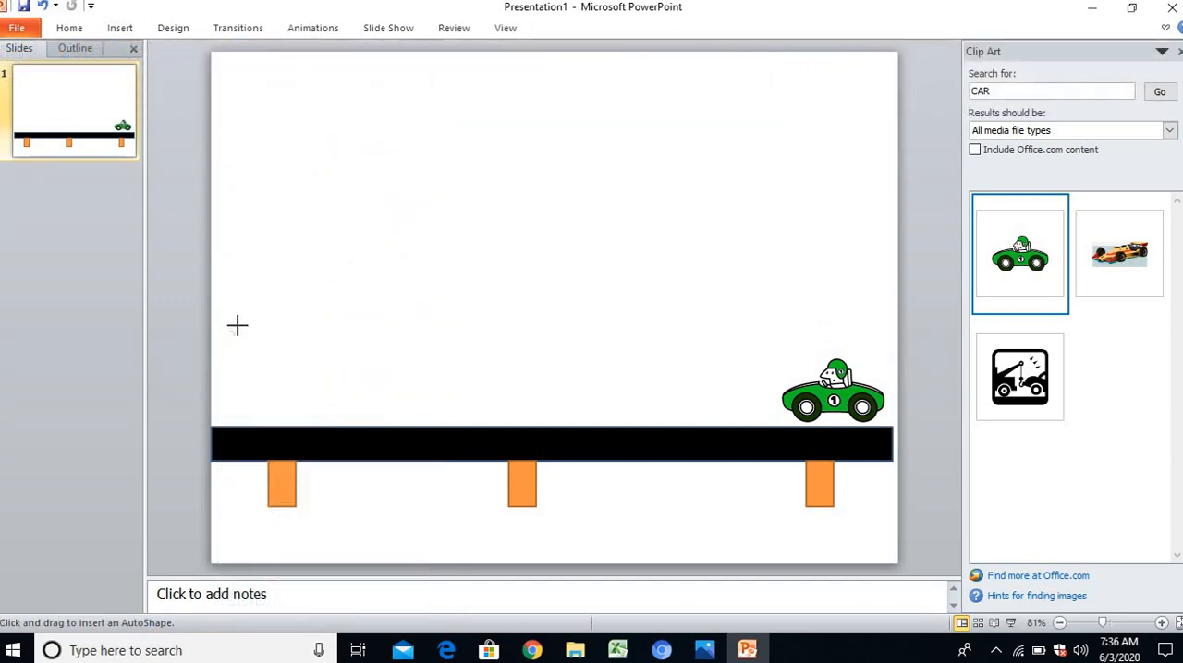
drag(252, 303, 256, 290)
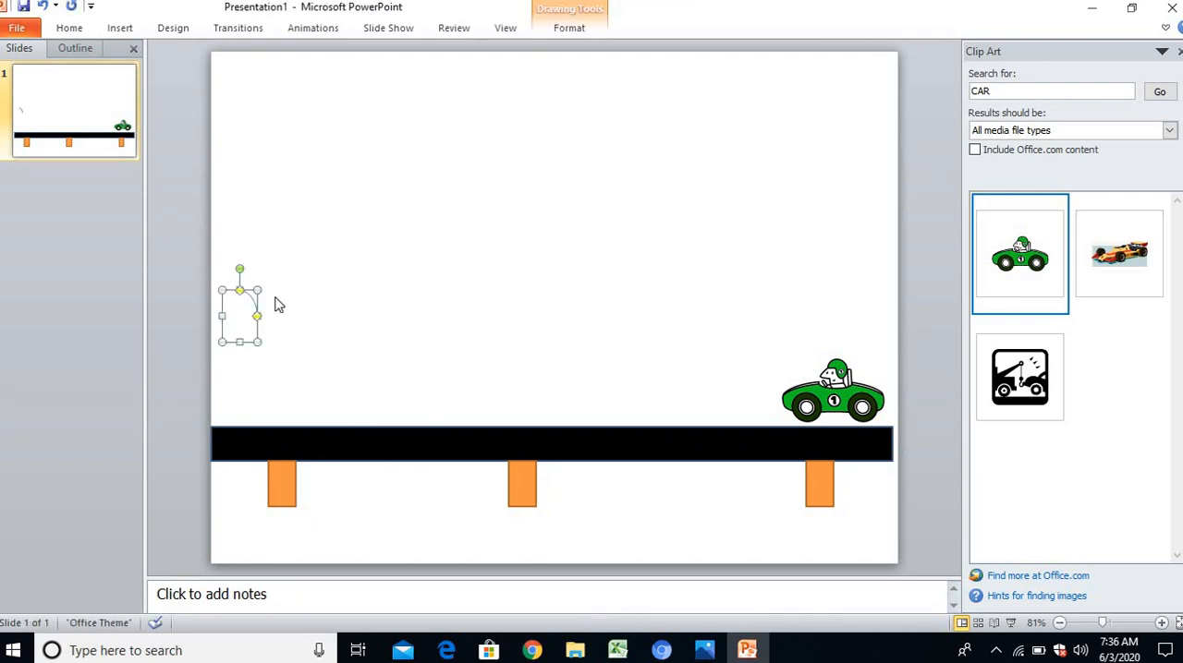
key(Delete)
Draw a freehand mountain outline with the Scribble tool above the left part of the road
click(125, 28)
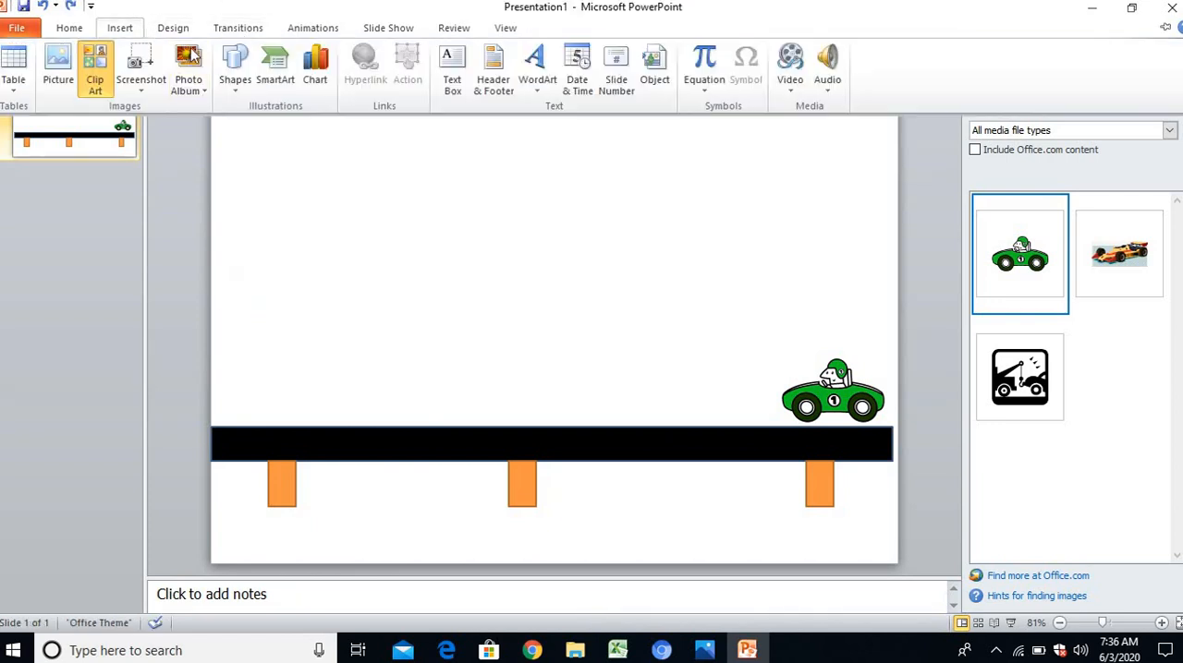
click(237, 78)
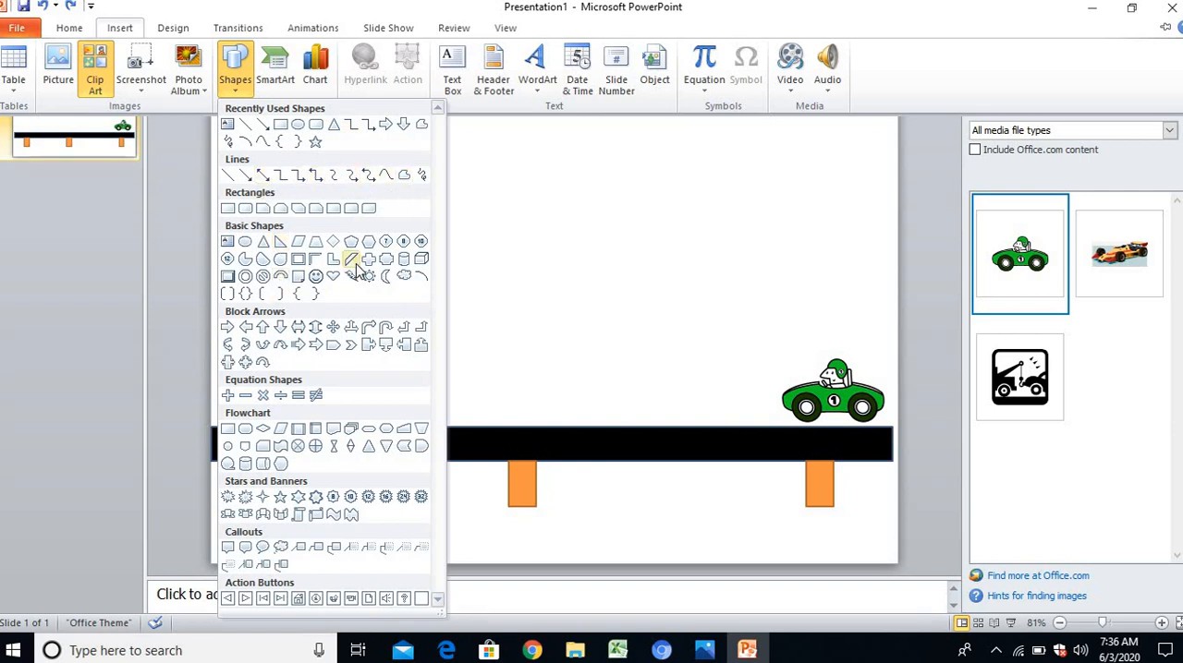
click(229, 143)
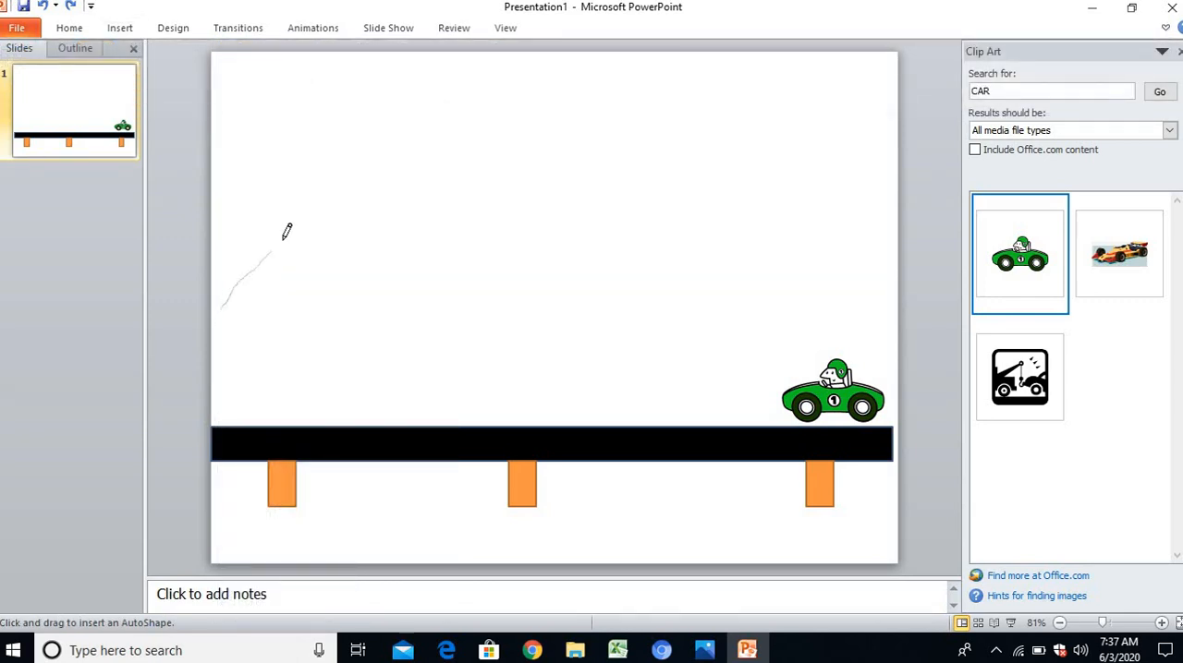
drag(389, 227, 476, 322)
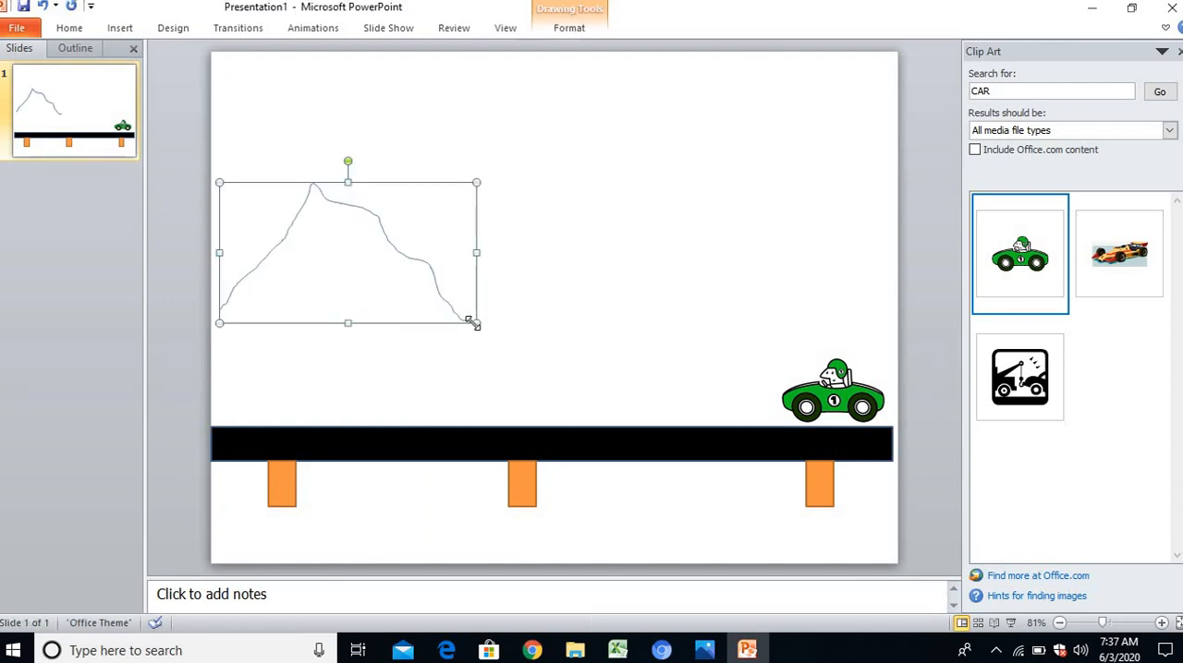
click(531, 227)
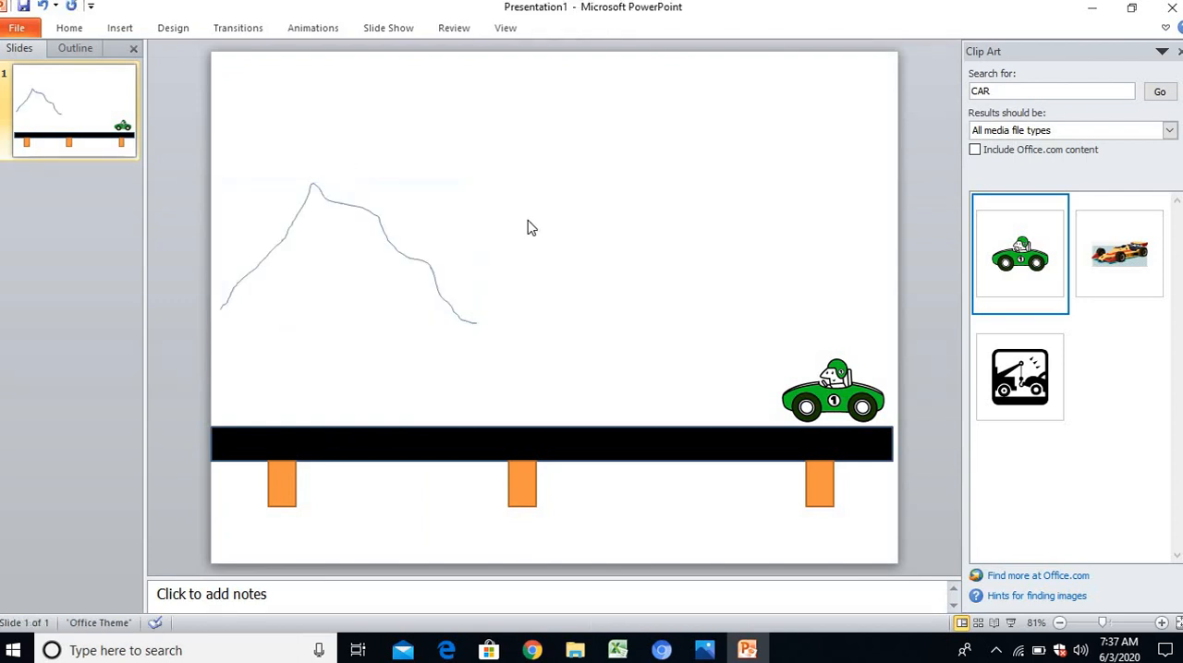
Draw a second freehand outline with two more mountain peaks, running from the first mountain's slope to the slide's right edge
click(120, 28)
click(251, 85)
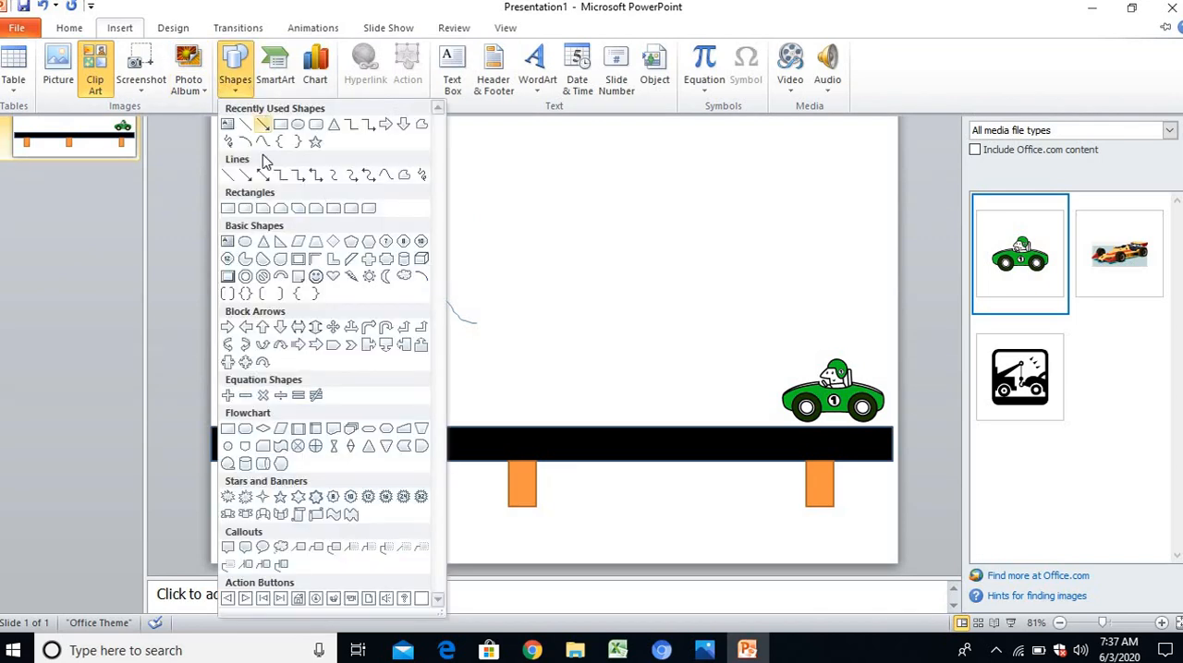
click(231, 141)
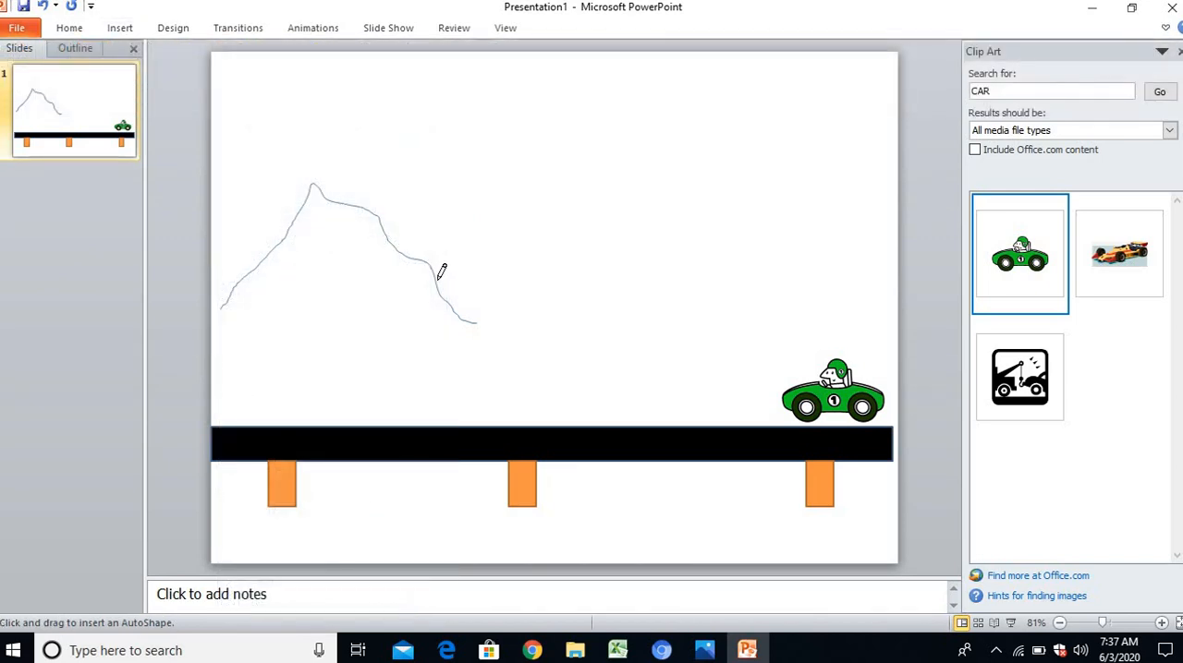
mouse_move(429, 278)
mouse_down()
mouse_move(449, 275)
mouse_move(512, 195)
mouse_move(621, 277)
mouse_move(759, 174)
mouse_up()
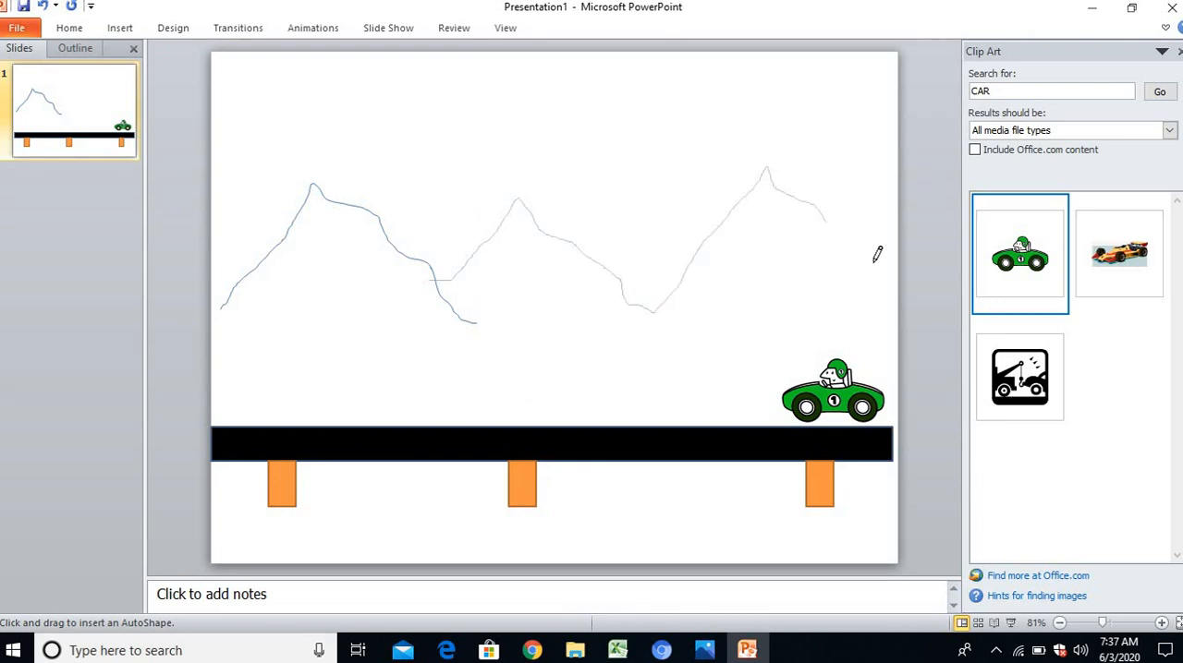
drag(912, 284, 909, 294)
click(776, 145)
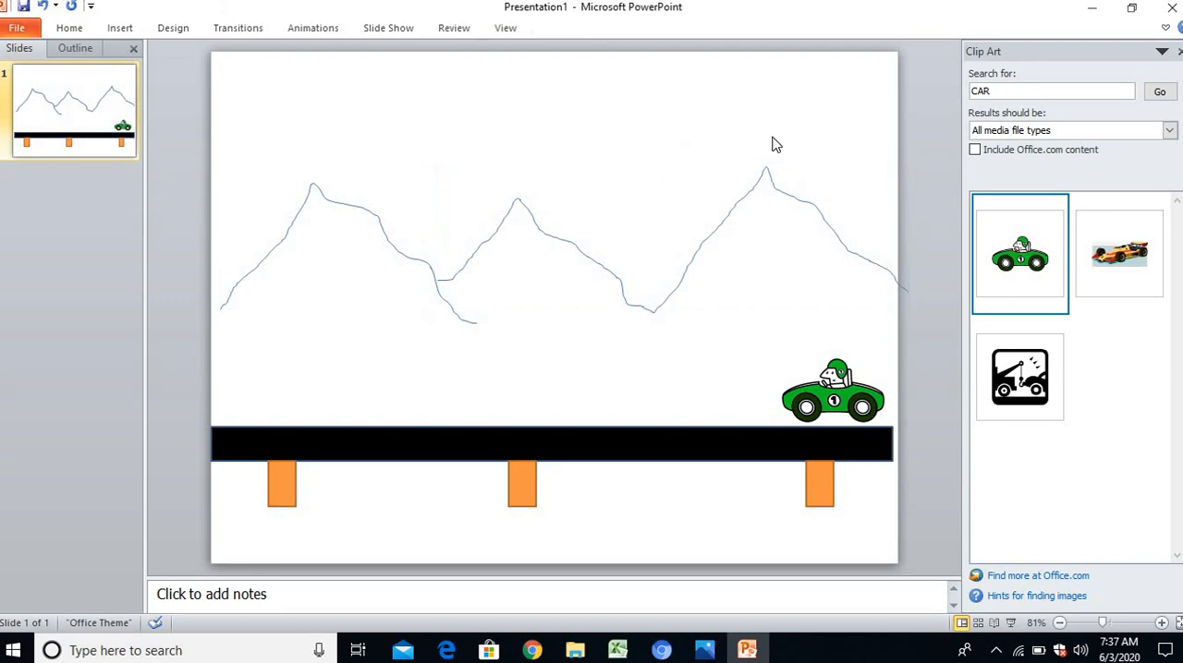
Draw a cloud shape about 1.39" wide and 0.76" high in the sky between the second and third peaks
click(116, 28)
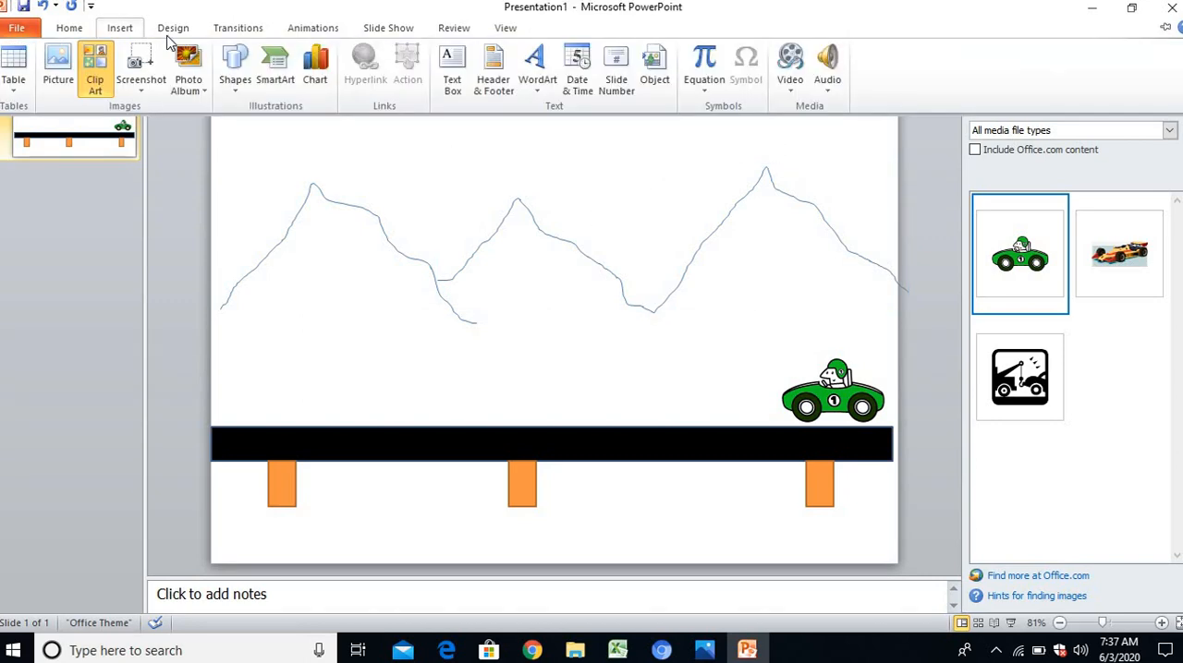
click(233, 66)
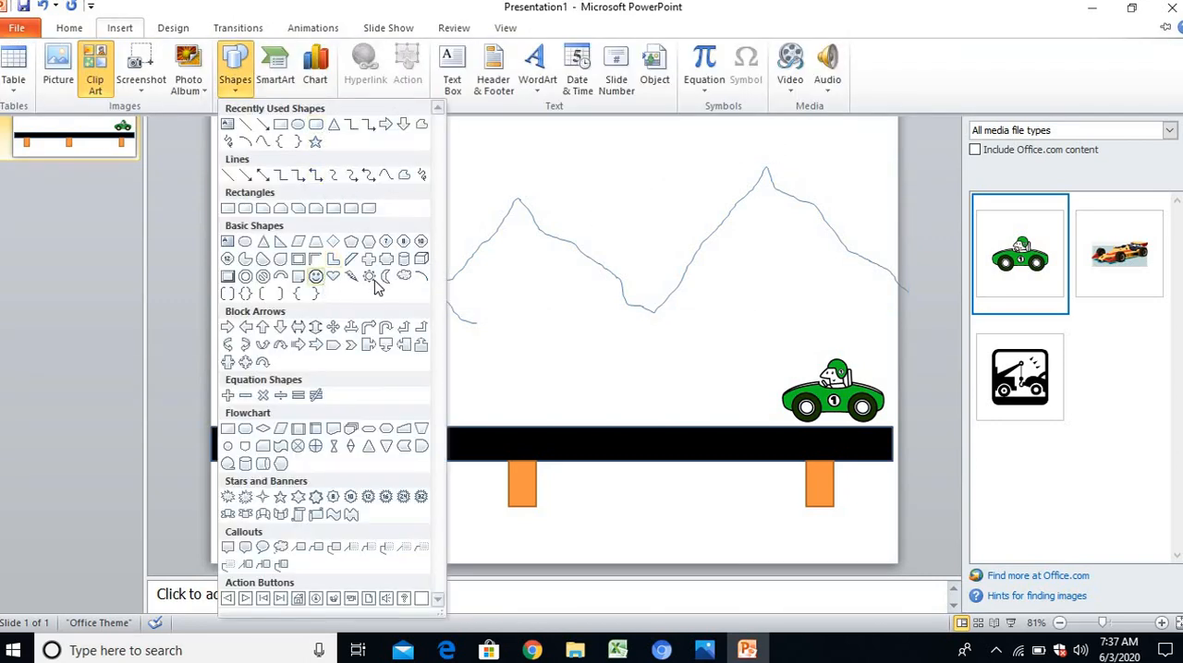
click(403, 277)
mouse_move(576, 113)
mouse_down()
mouse_move(680, 170)
mouse_move(664, 134)
mouse_move(686, 119)
mouse_up()
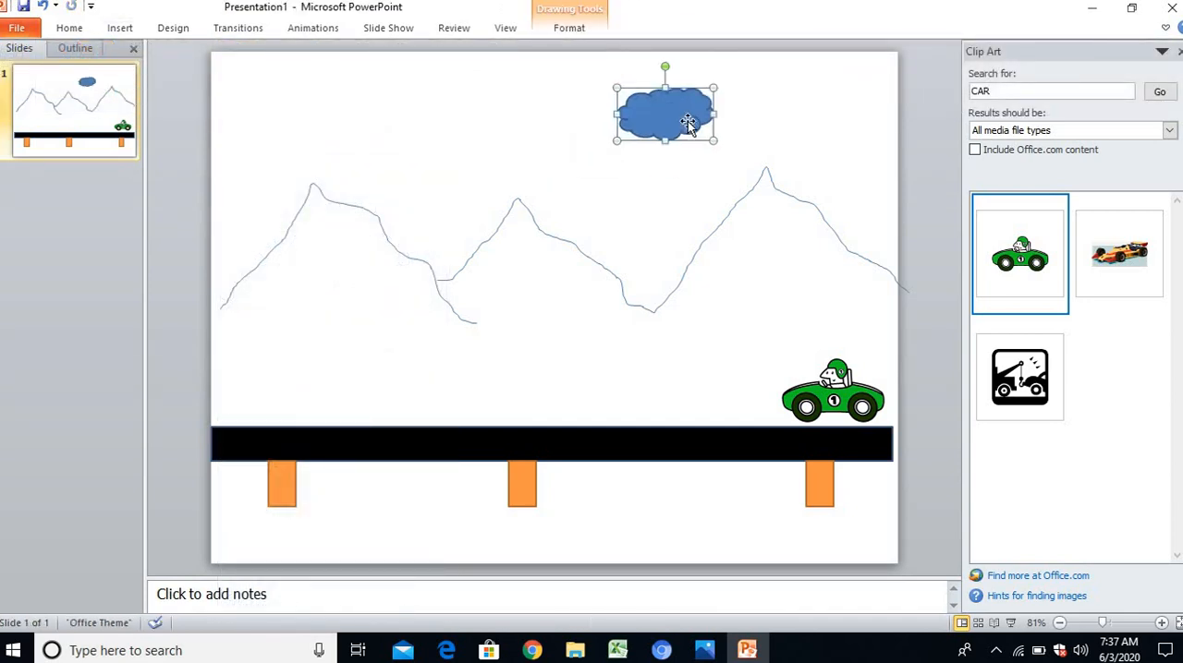
Fill the cloud with a darker tan shade from the theme colors
click(582, 28)
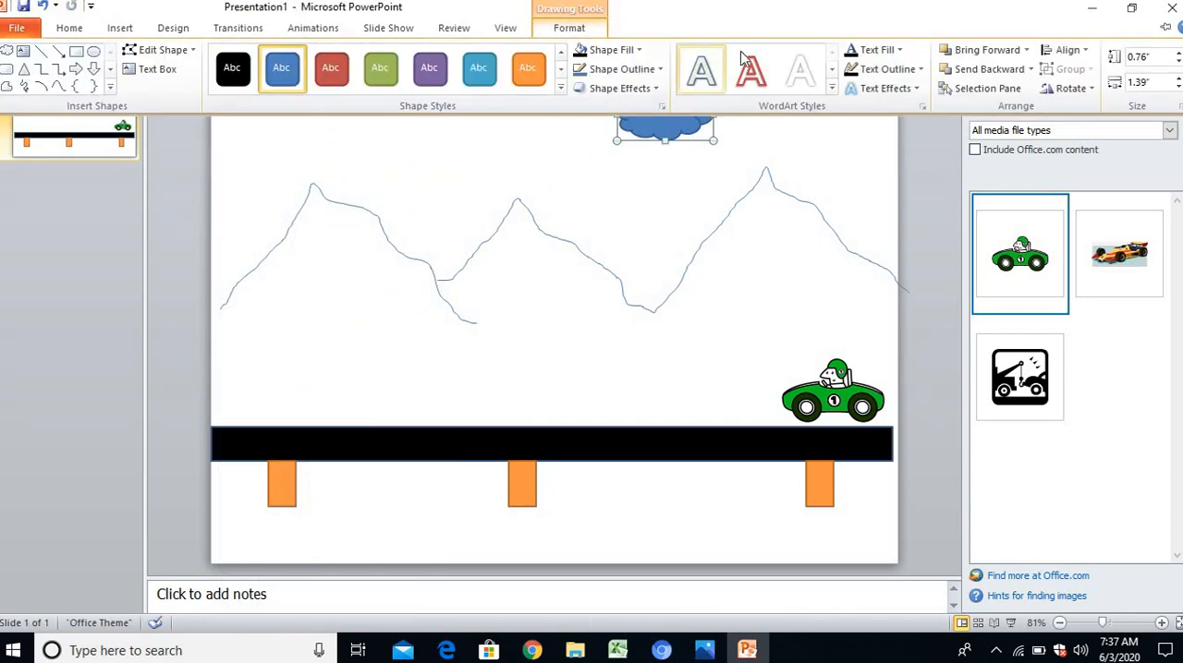
click(614, 51)
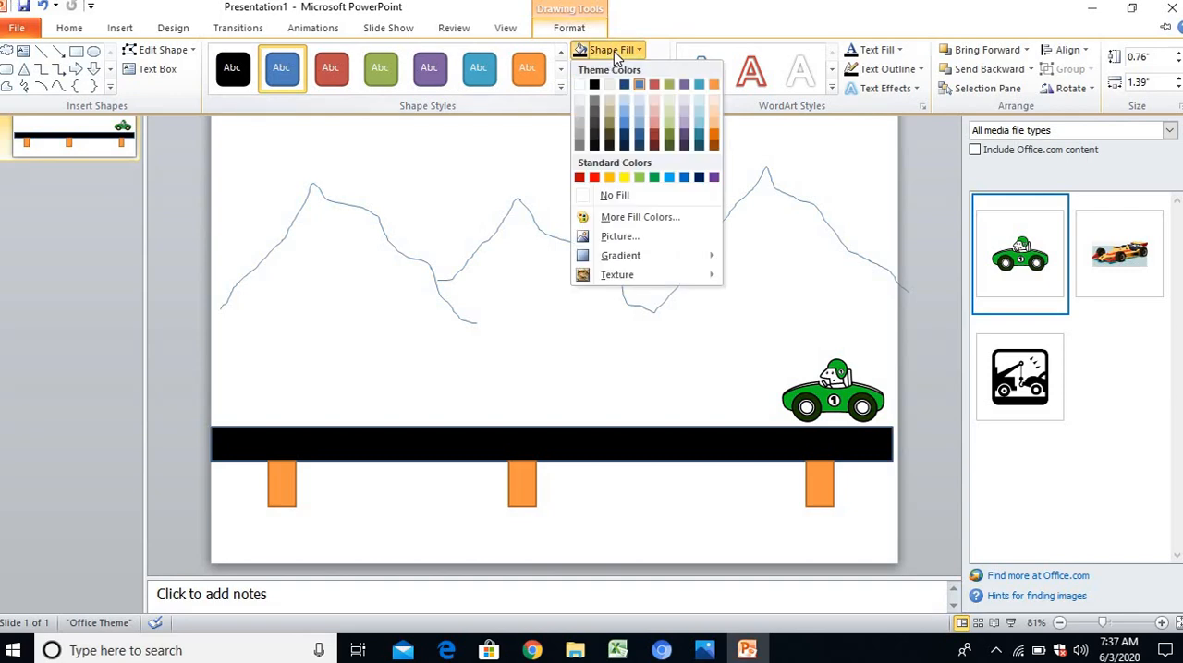
click(609, 113)
click(688, 161)
Move the tan cloud above the rightmost peak and place a duplicate of it between the first and second peaks
drag(699, 109, 768, 95)
drag(765, 90, 492, 108)
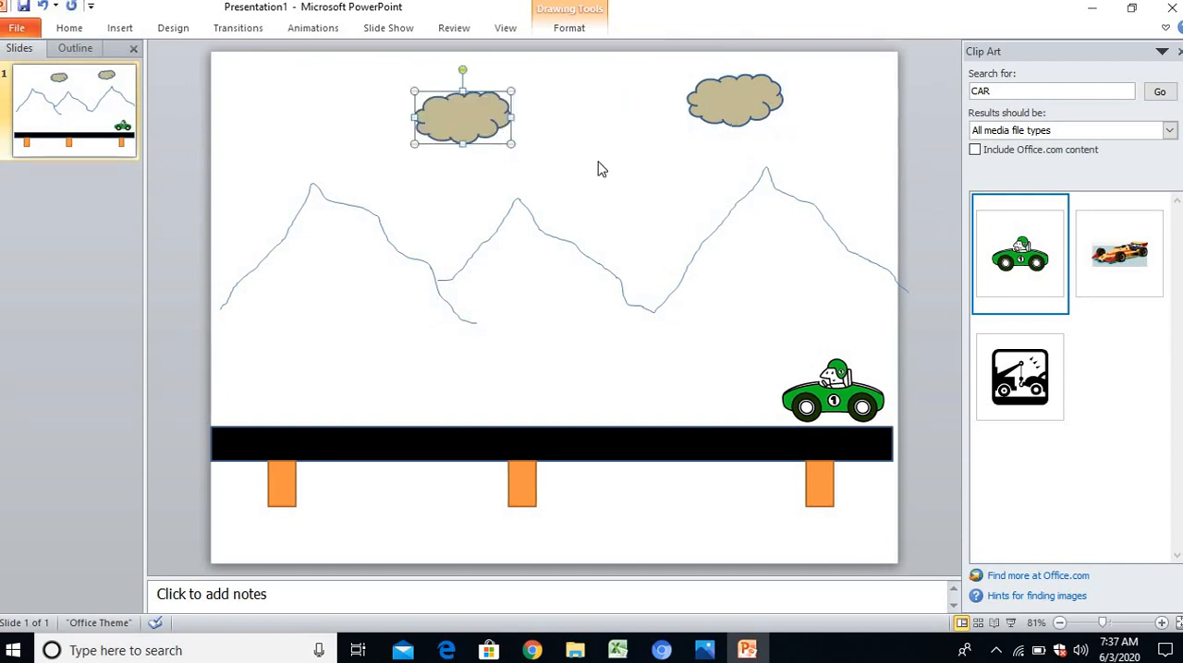
click(602, 168)
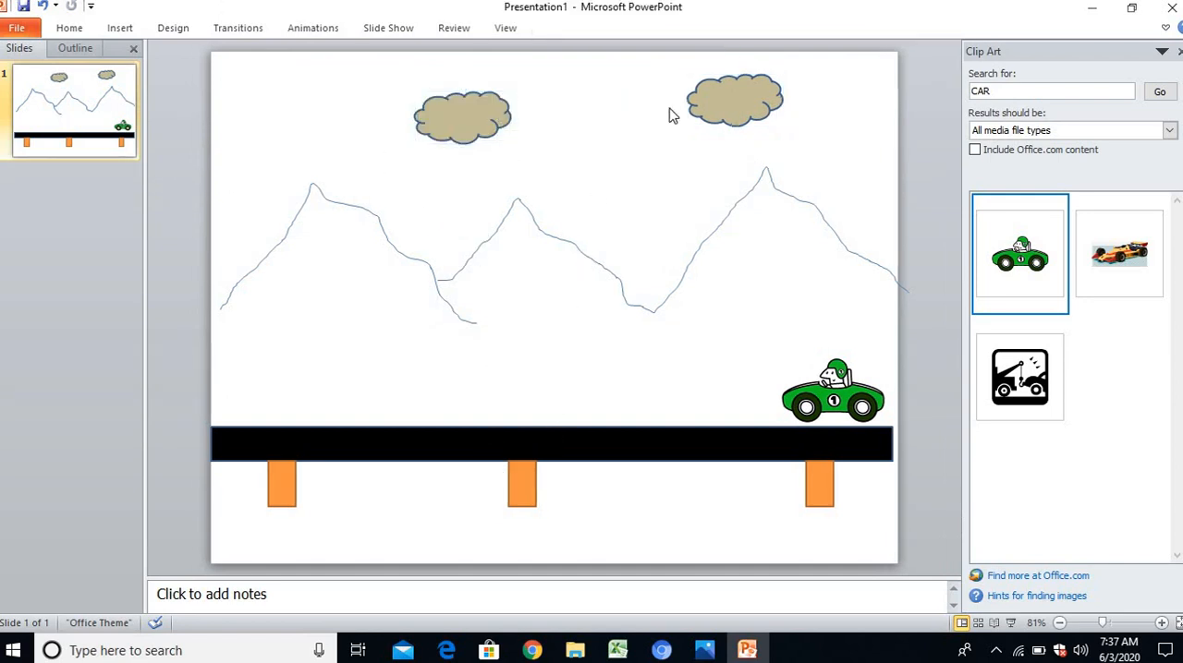
Add the Color Pulse emphasis animation to the left cloud
click(493, 114)
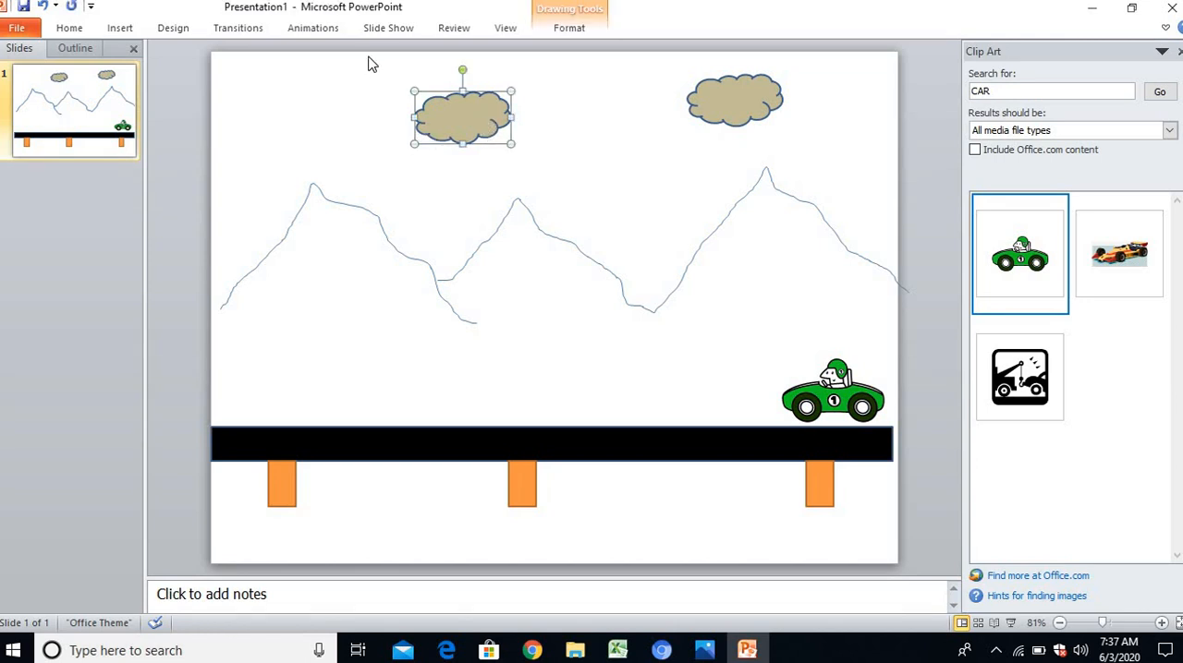
click(314, 29)
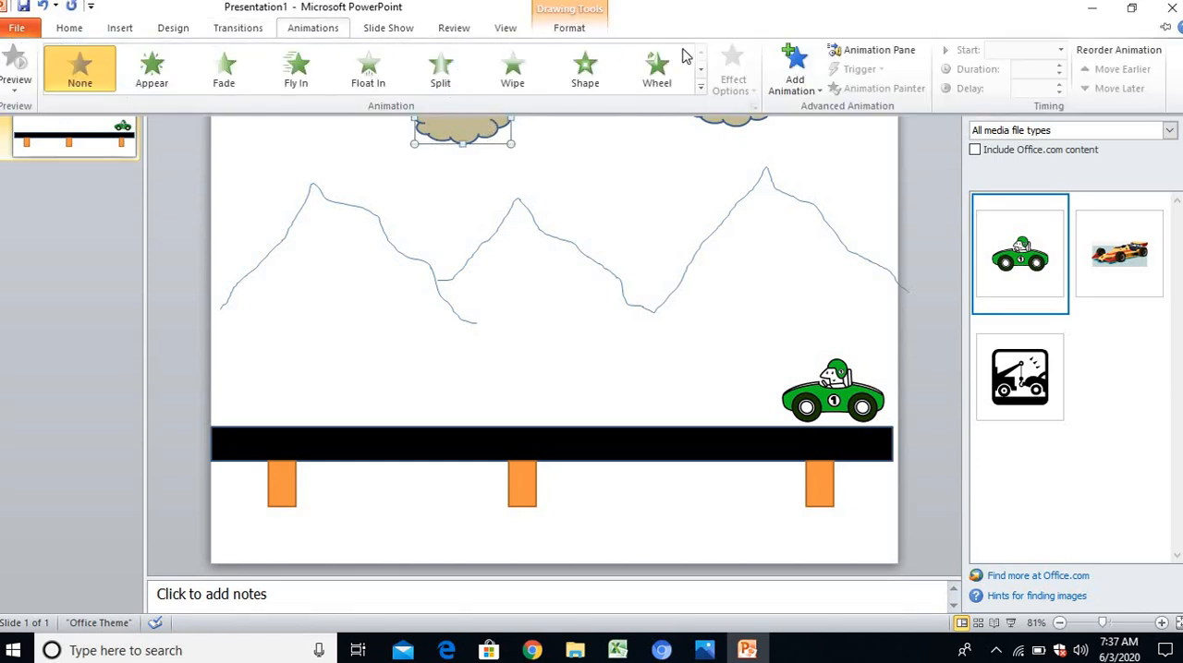
click(780, 85)
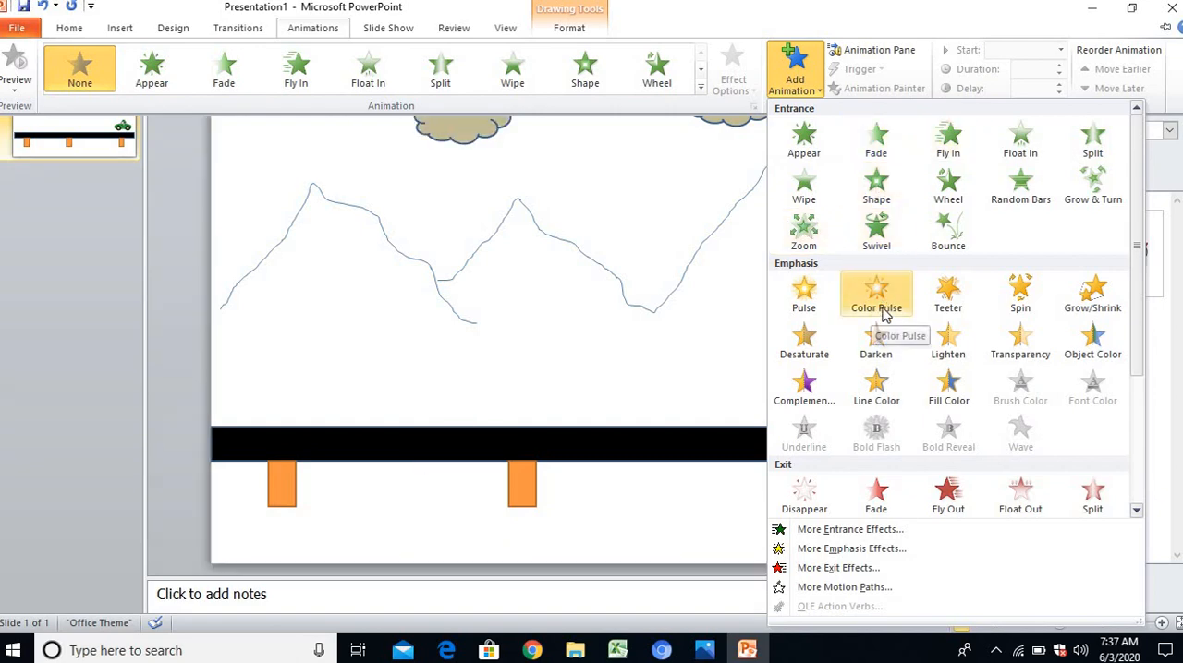
click(885, 308)
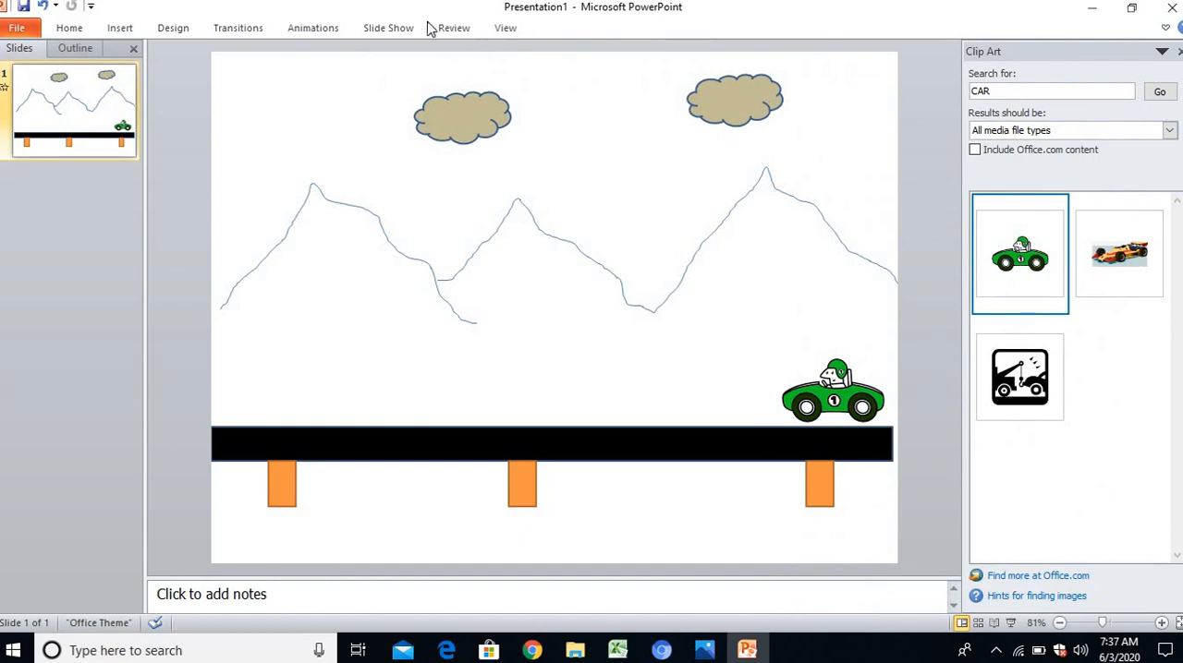
Show the Animation Pane and set the left cloud's Color Pulse to Start With Previous
click(313, 27)
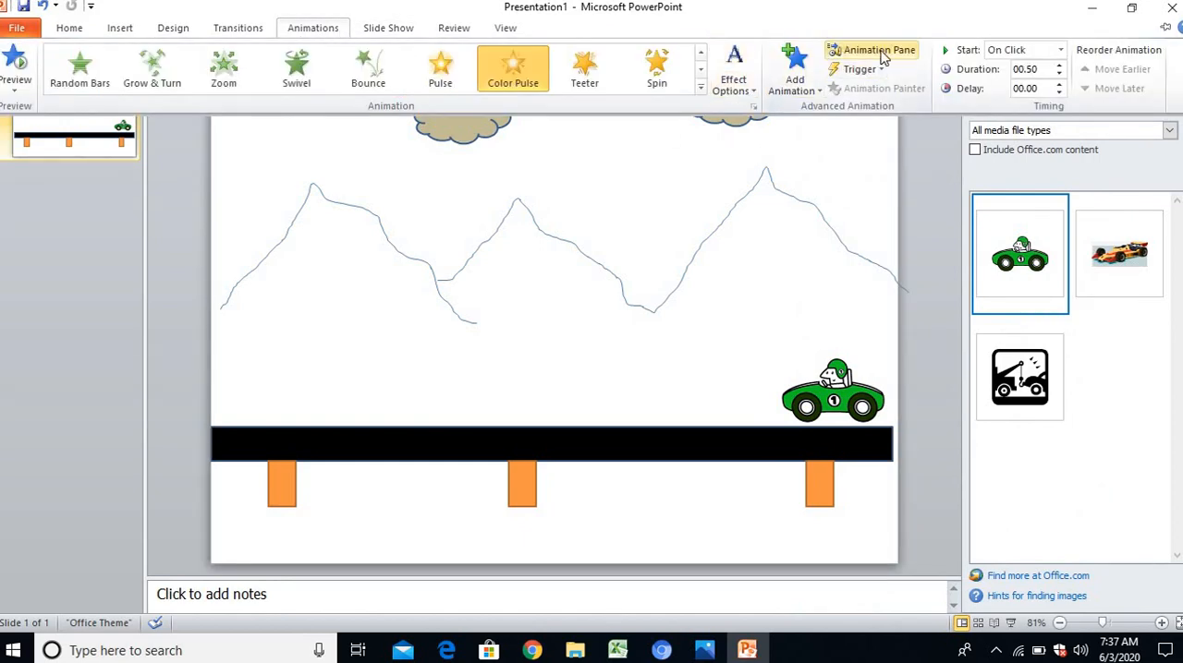
click(868, 50)
click(1171, 112)
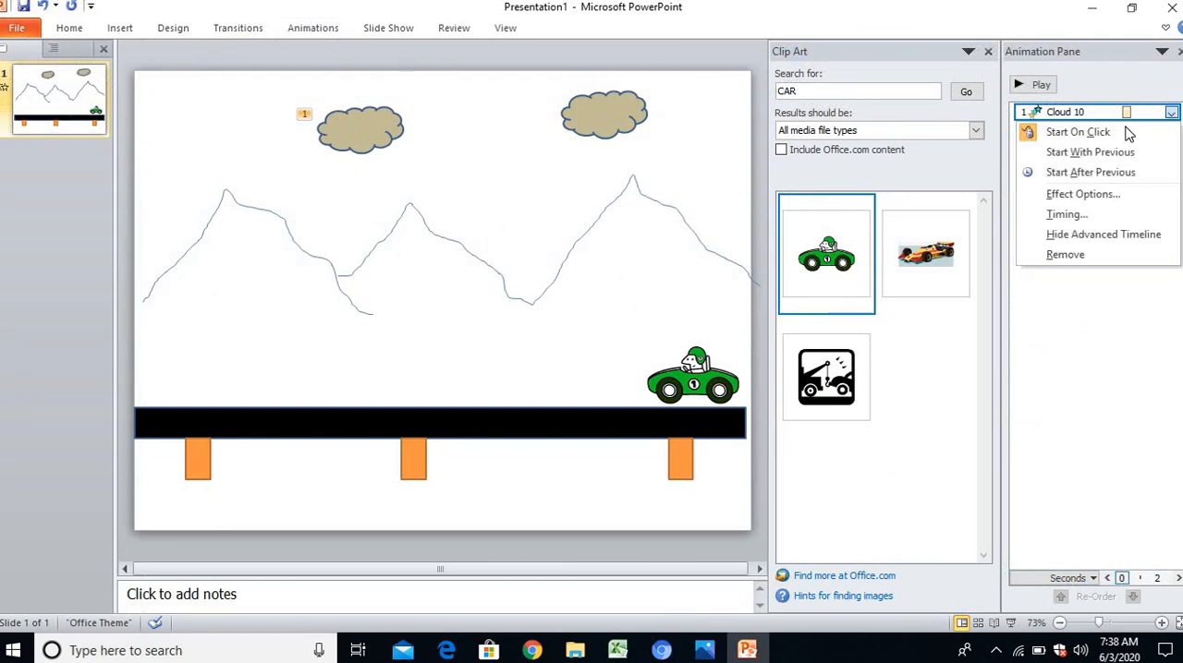
click(1097, 153)
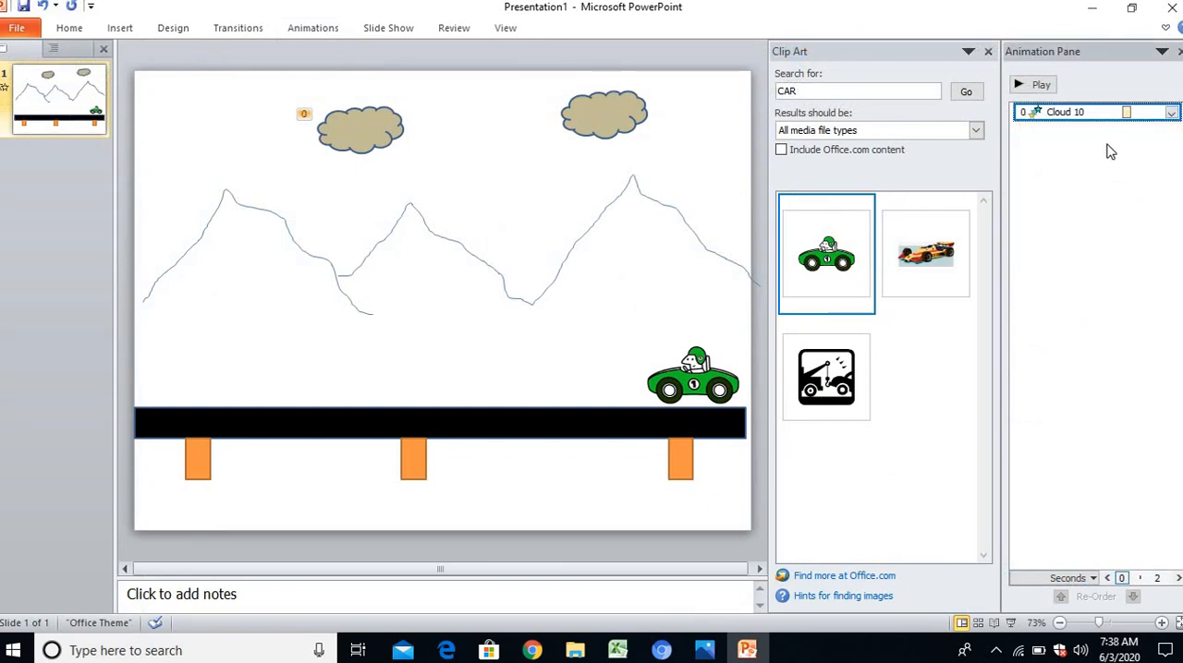
Set the left cloud's animation to 2 seconds (Medium), repeating Until End of Slide, and play it
click(1170, 113)
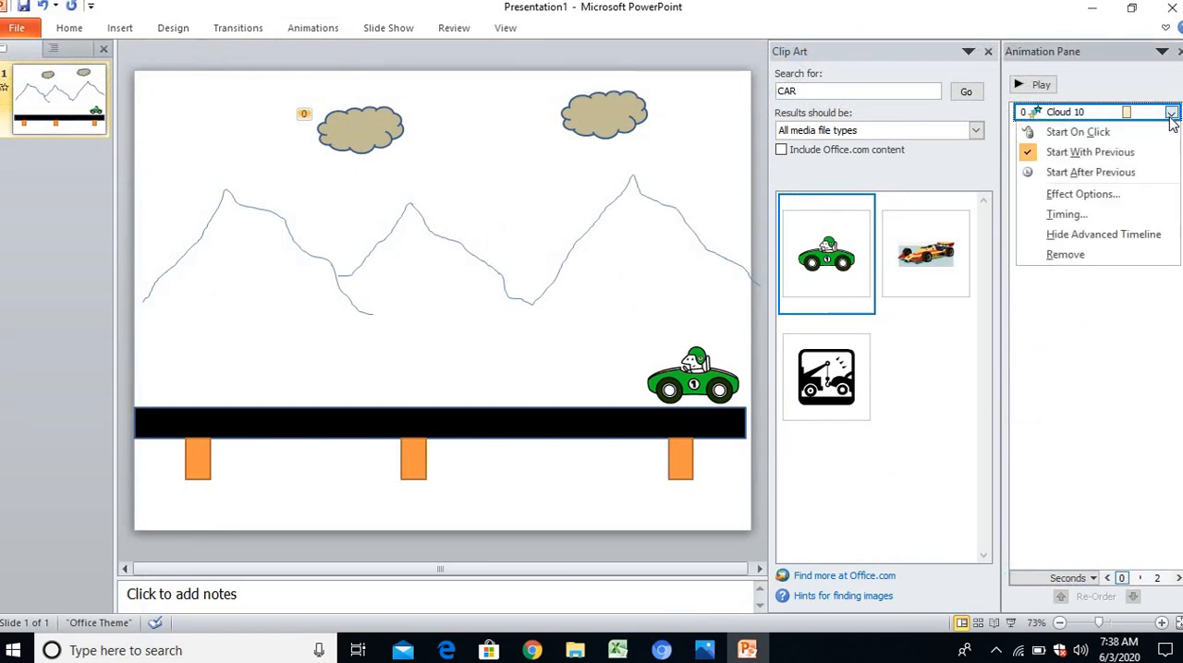
click(1067, 214)
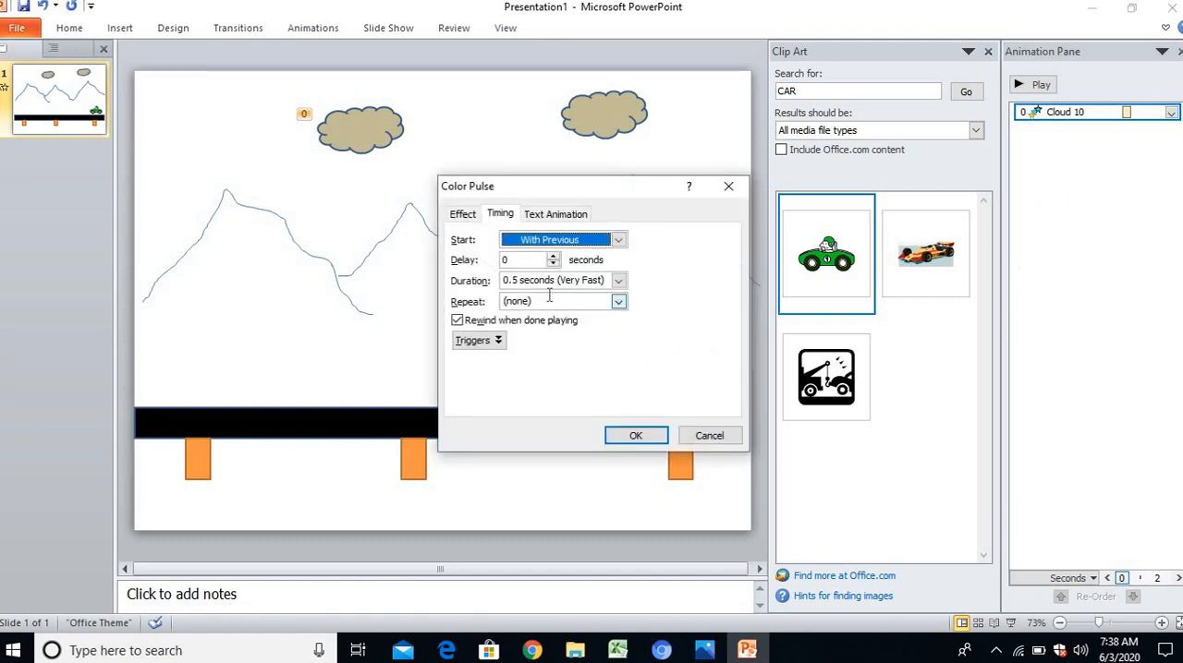
click(618, 280)
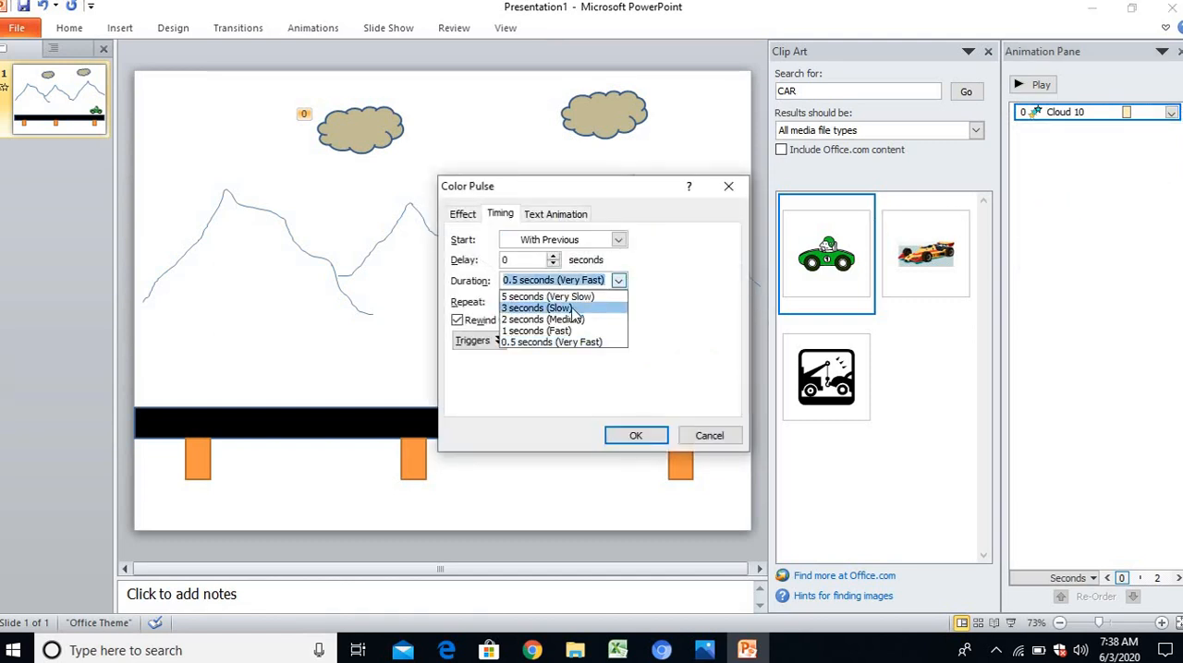
click(573, 318)
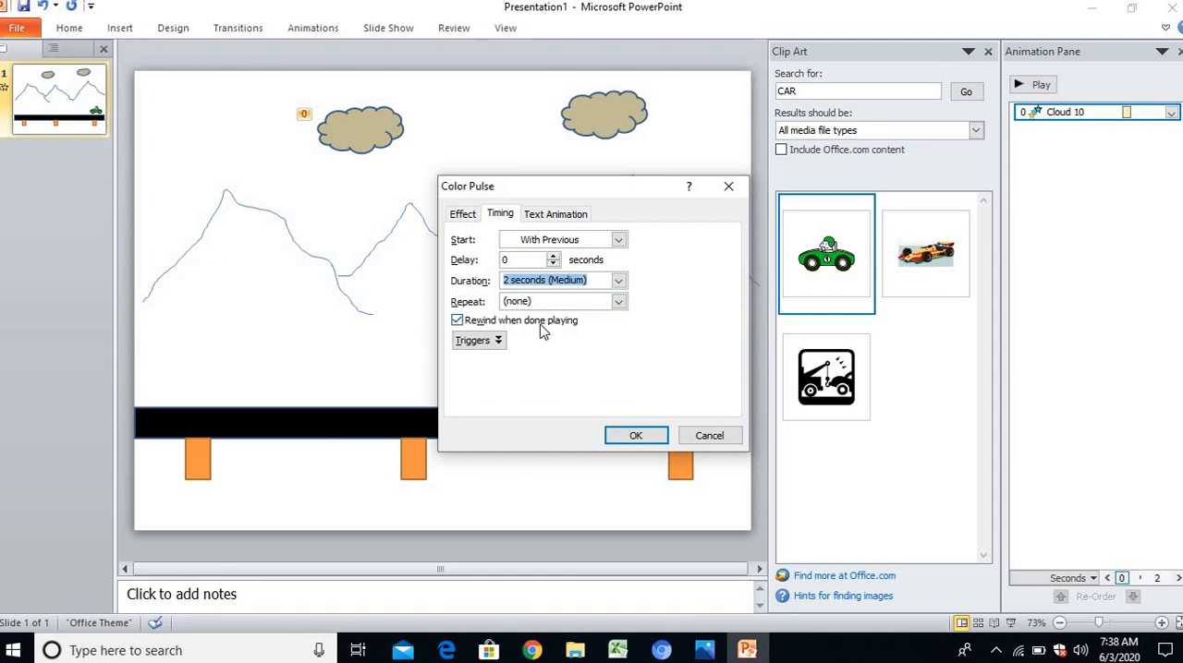
click(618, 302)
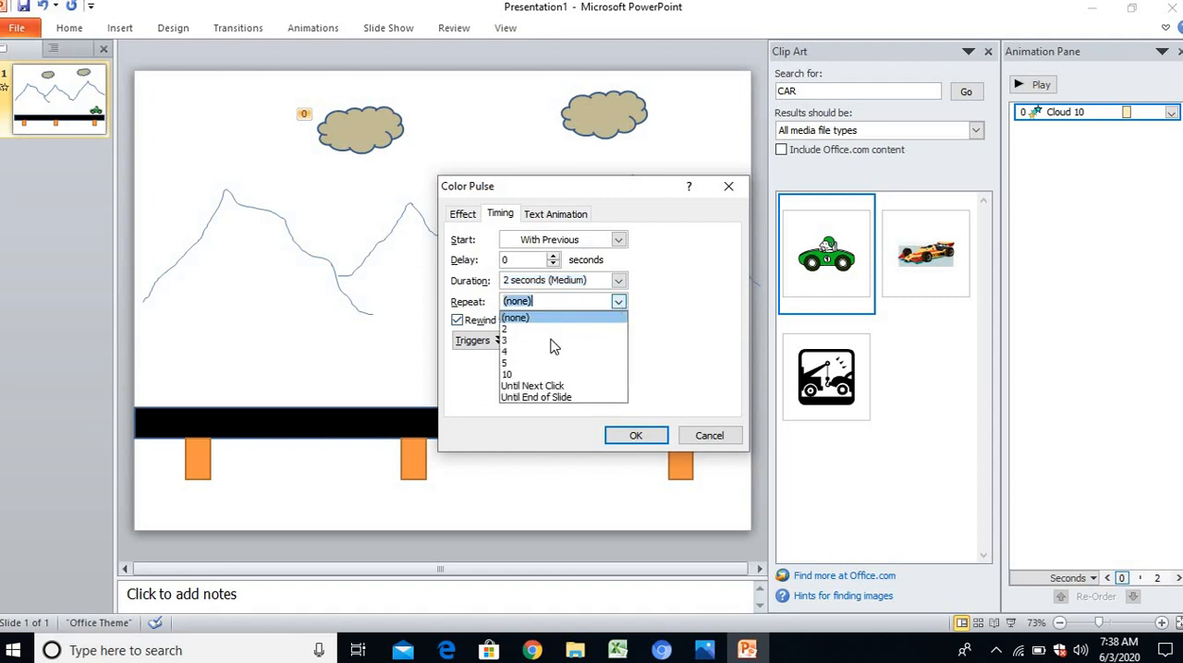
click(555, 398)
click(623, 436)
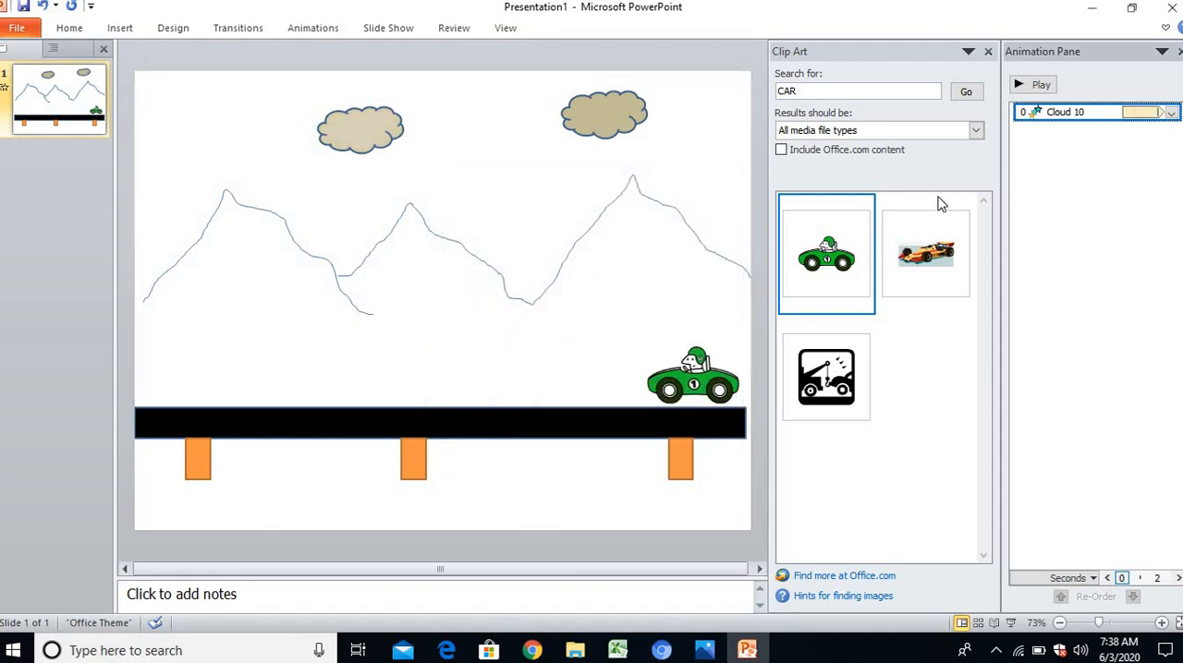
click(1033, 86)
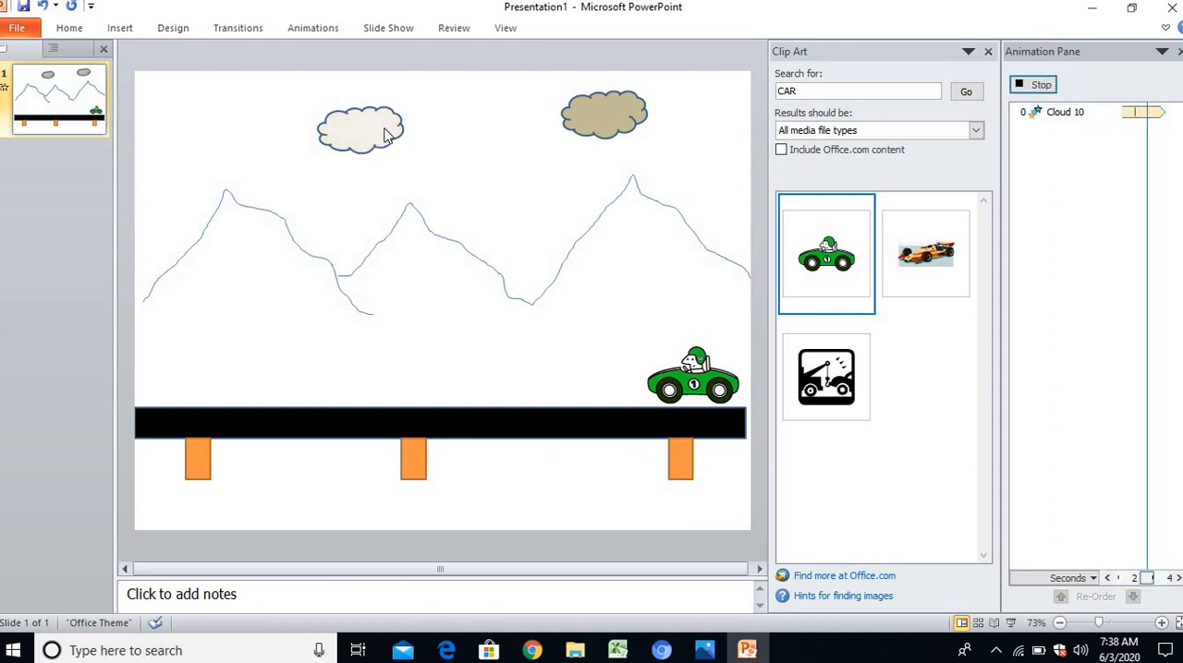
Add the Color Pulse emphasis animation to the right cloud and set it to Start With Previous
click(611, 118)
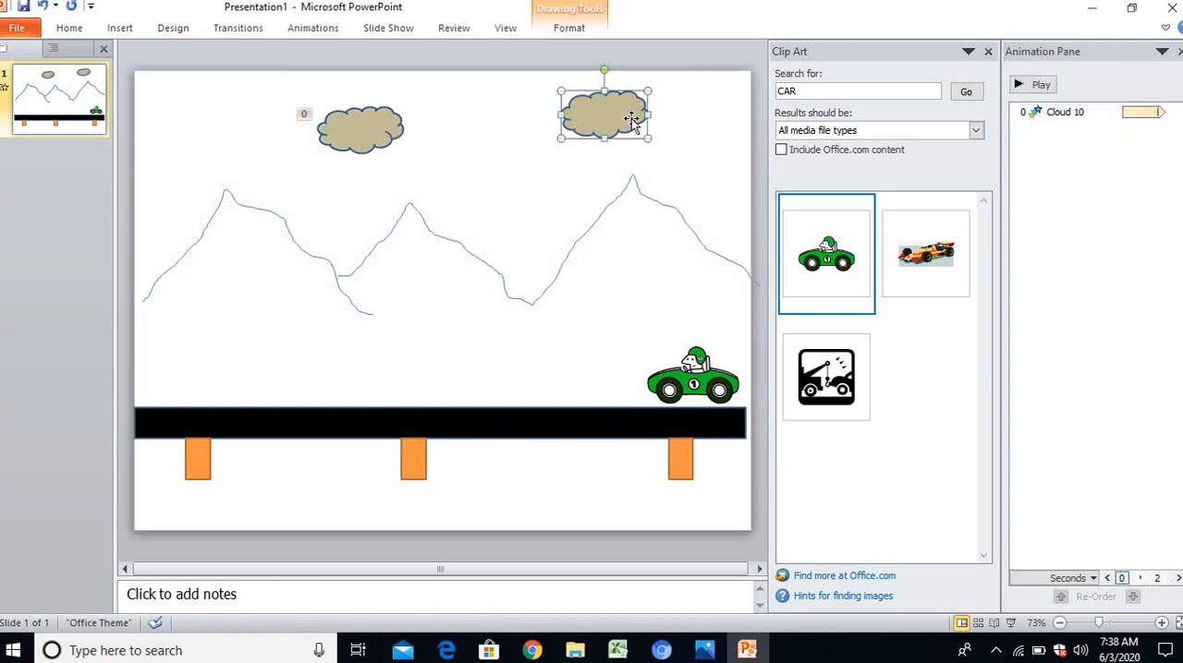
click(310, 29)
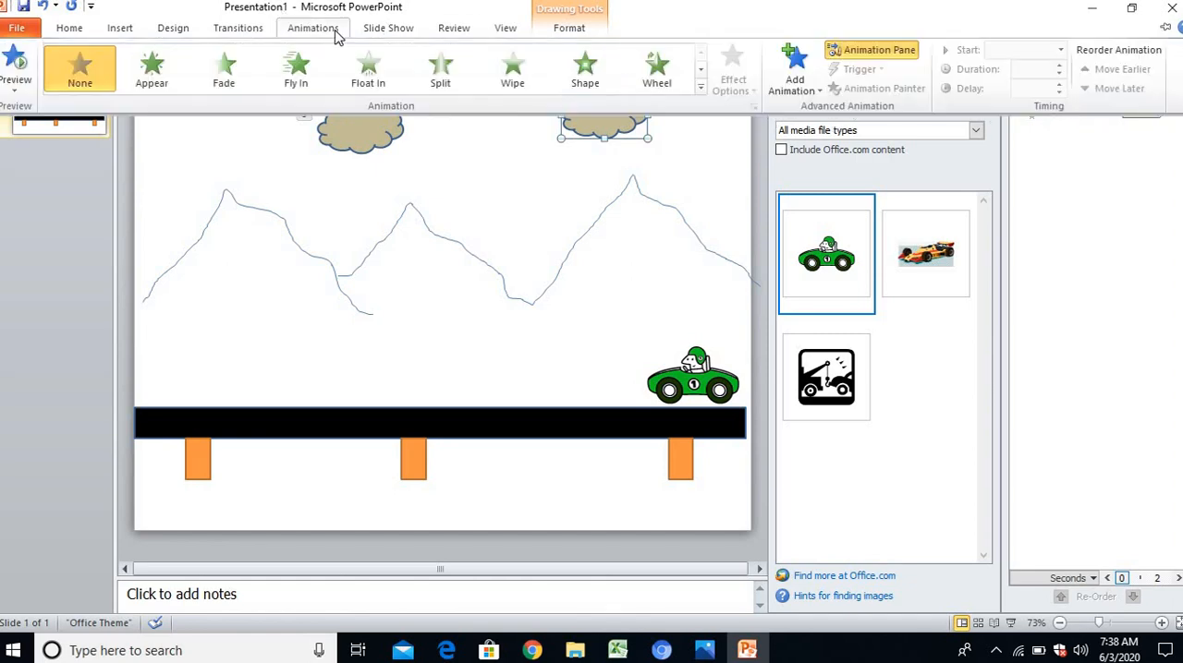
click(791, 83)
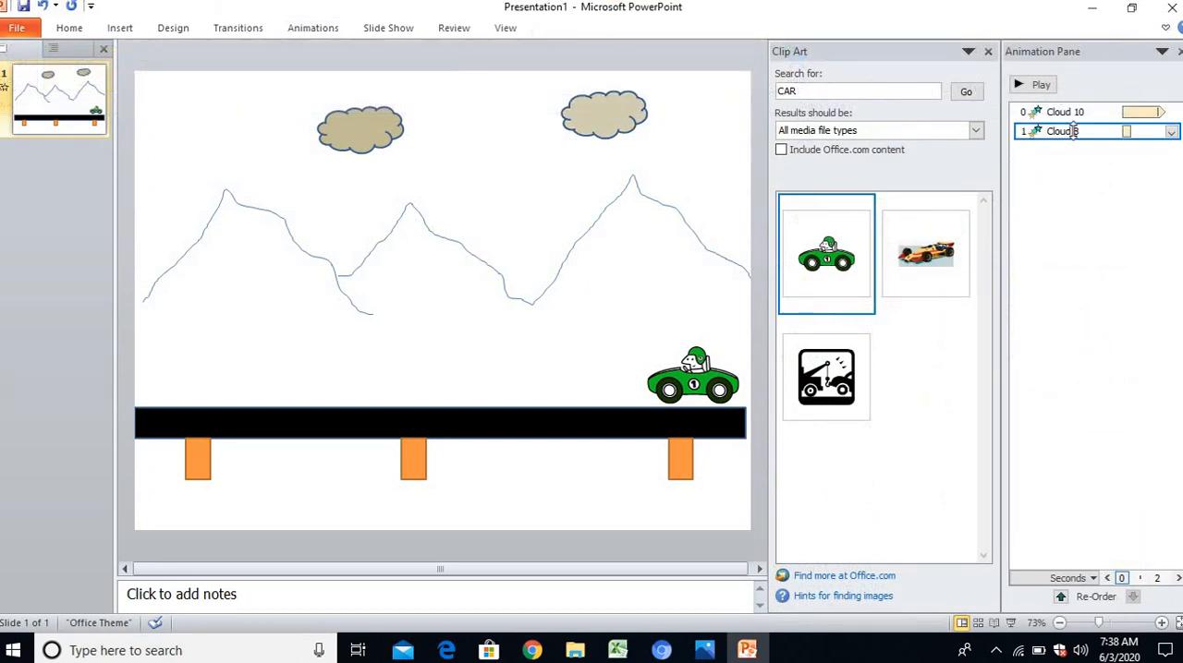
click(1170, 132)
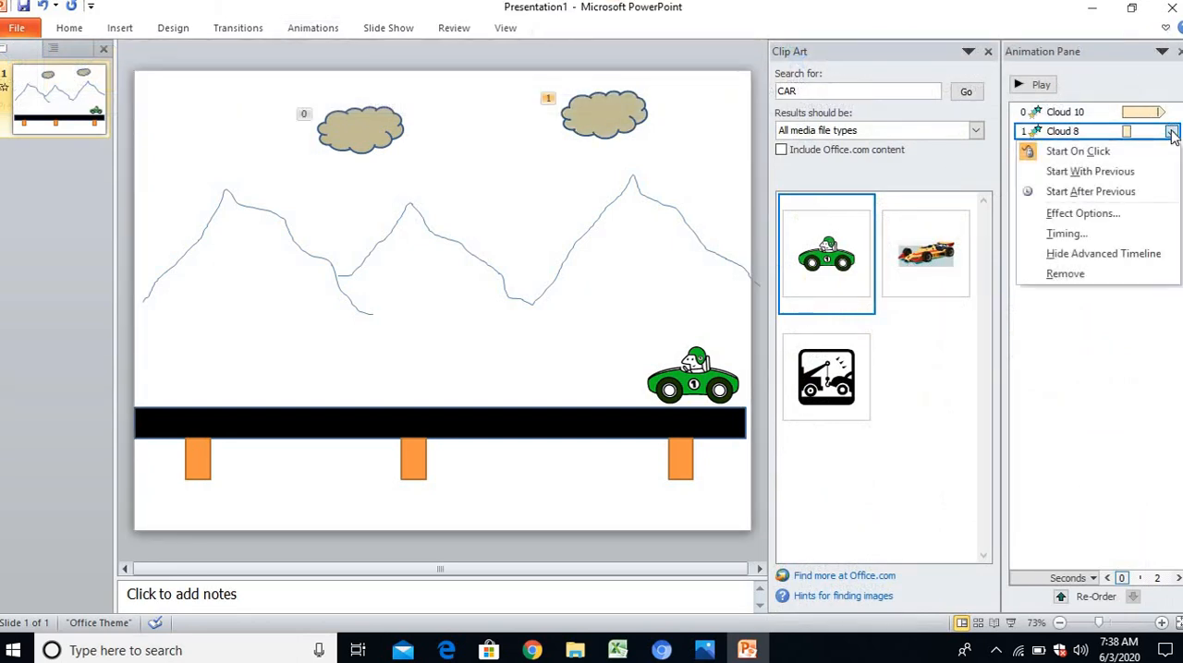
click(1114, 171)
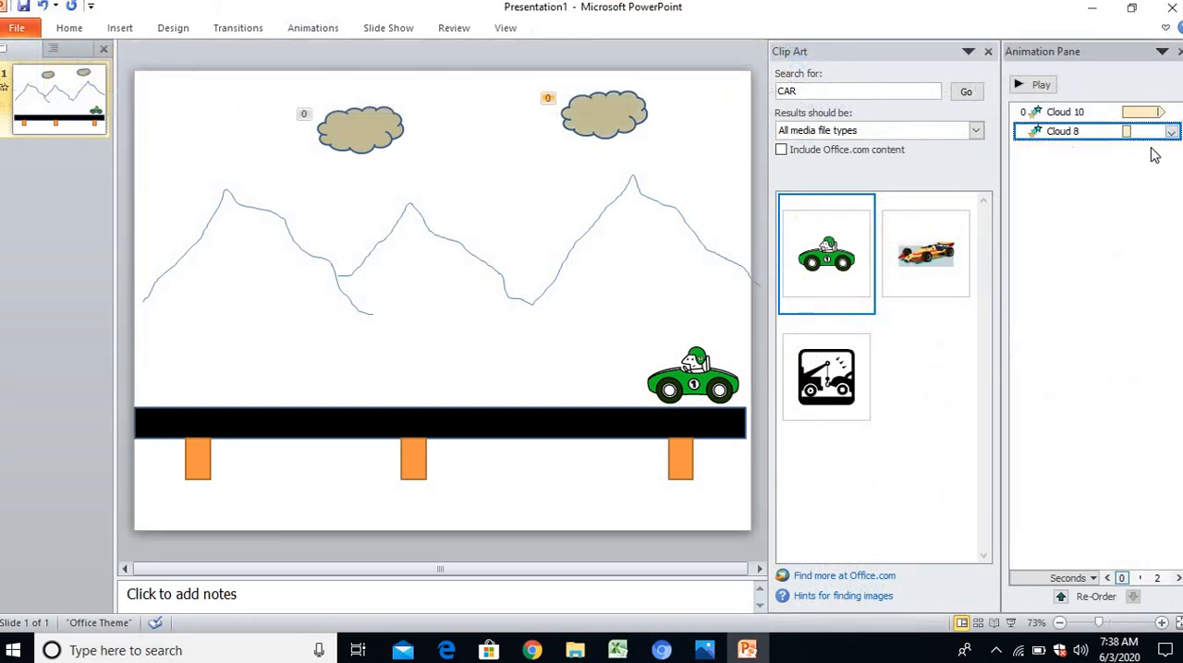
Set the right cloud's Color Pulse to 2 seconds (Medium), repeating Until End of Slide, and play the animations
click(1171, 136)
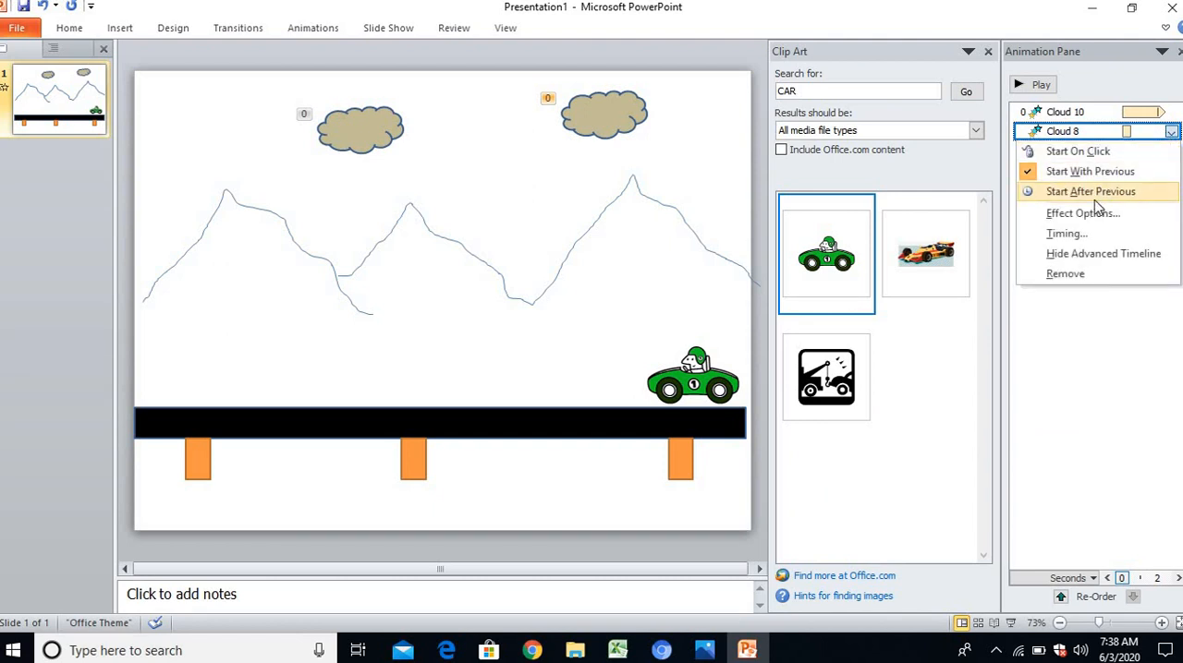
click(1076, 238)
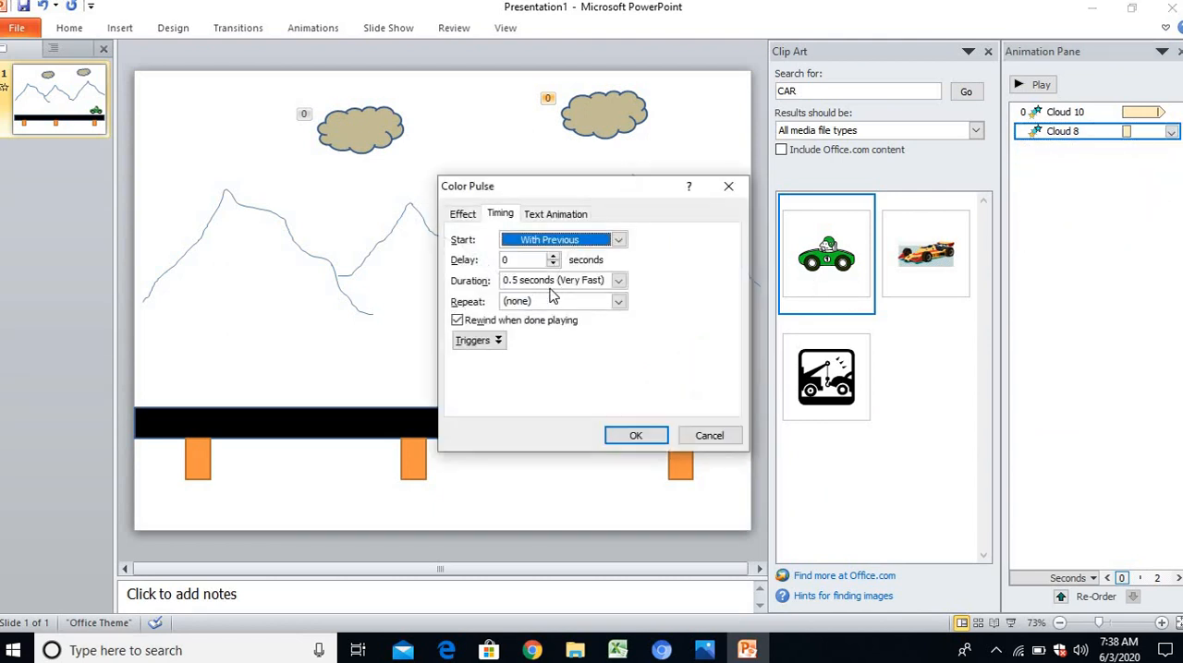
click(618, 280)
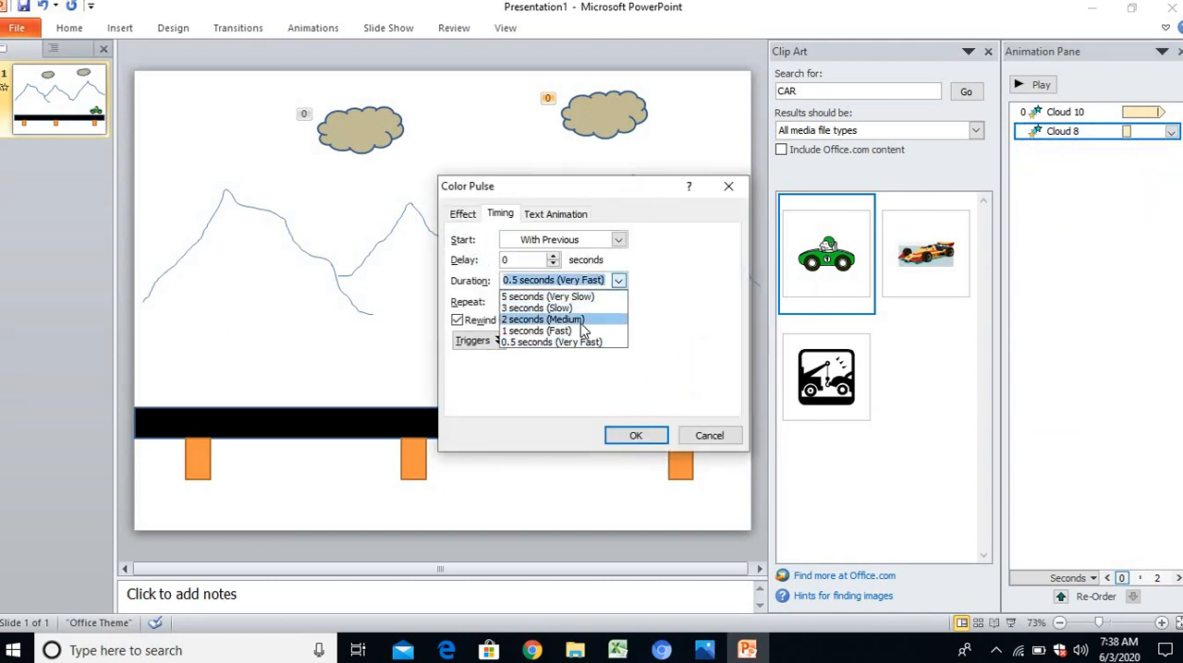
click(592, 319)
click(618, 302)
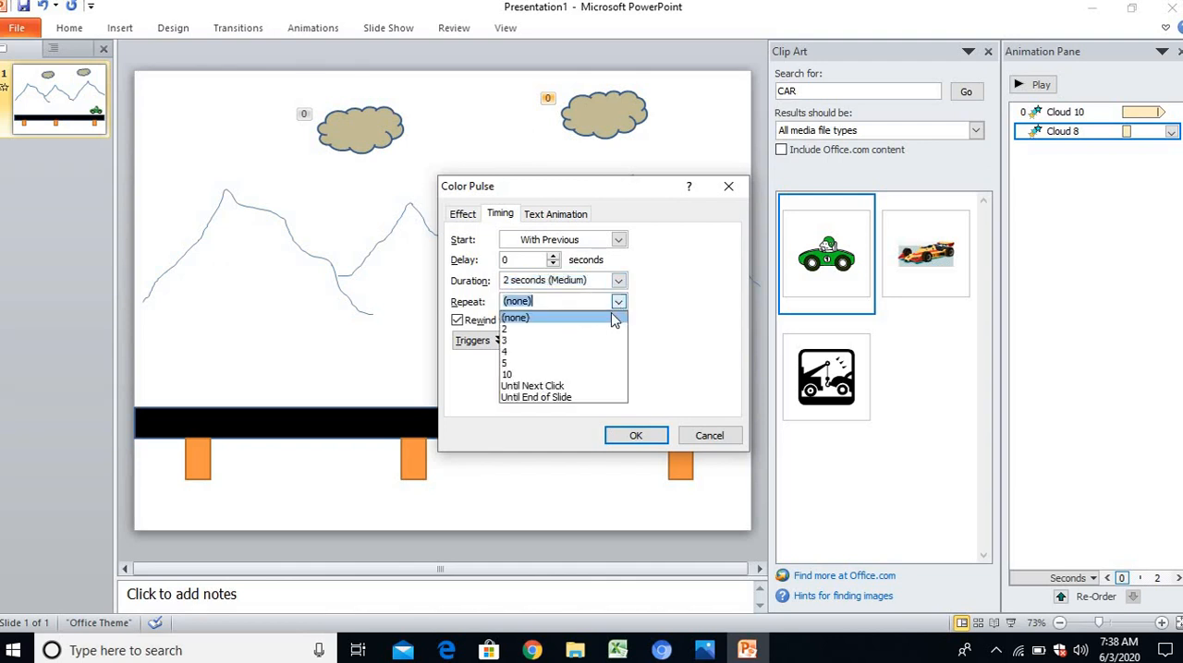
click(592, 397)
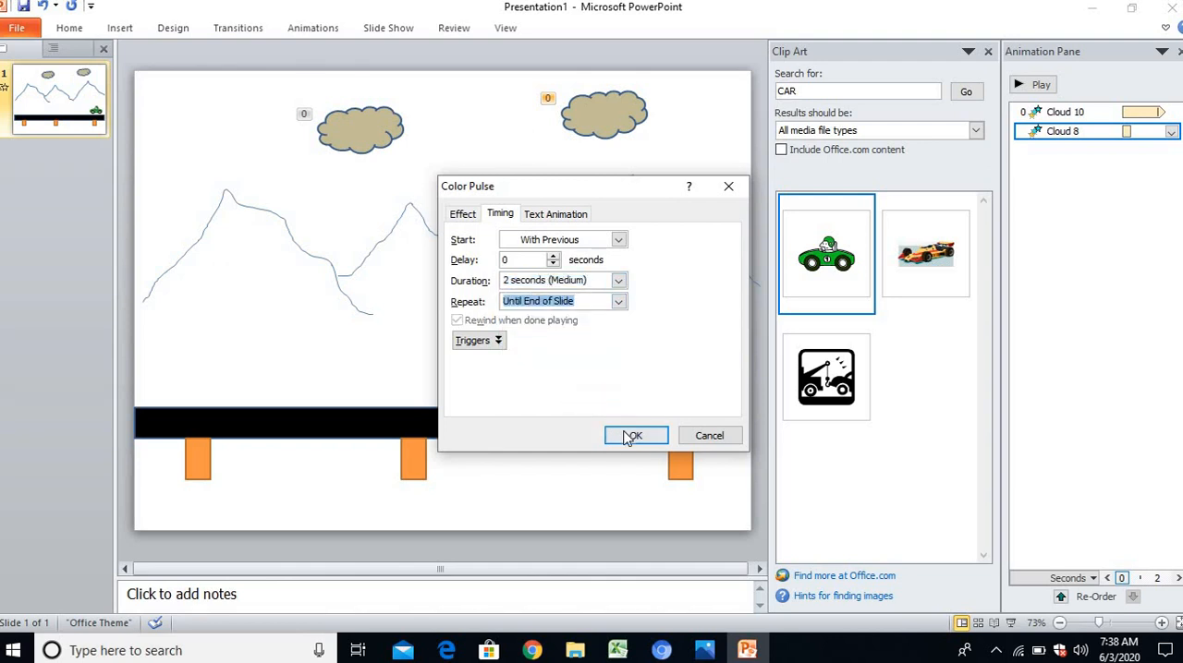
click(628, 436)
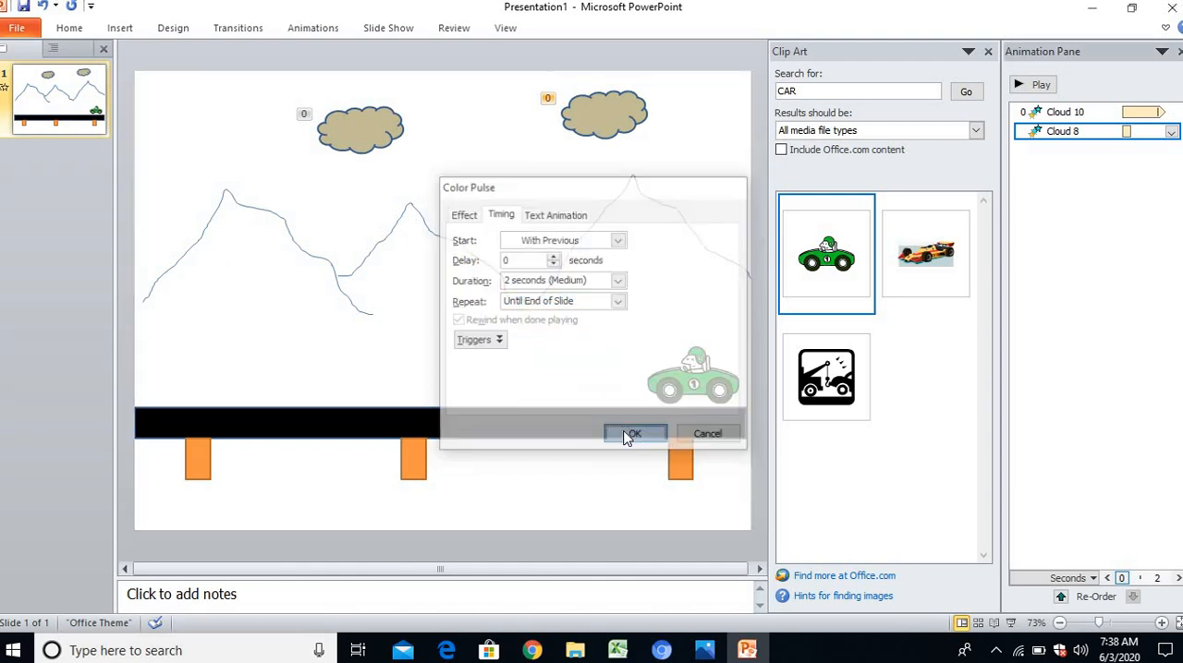
click(1020, 86)
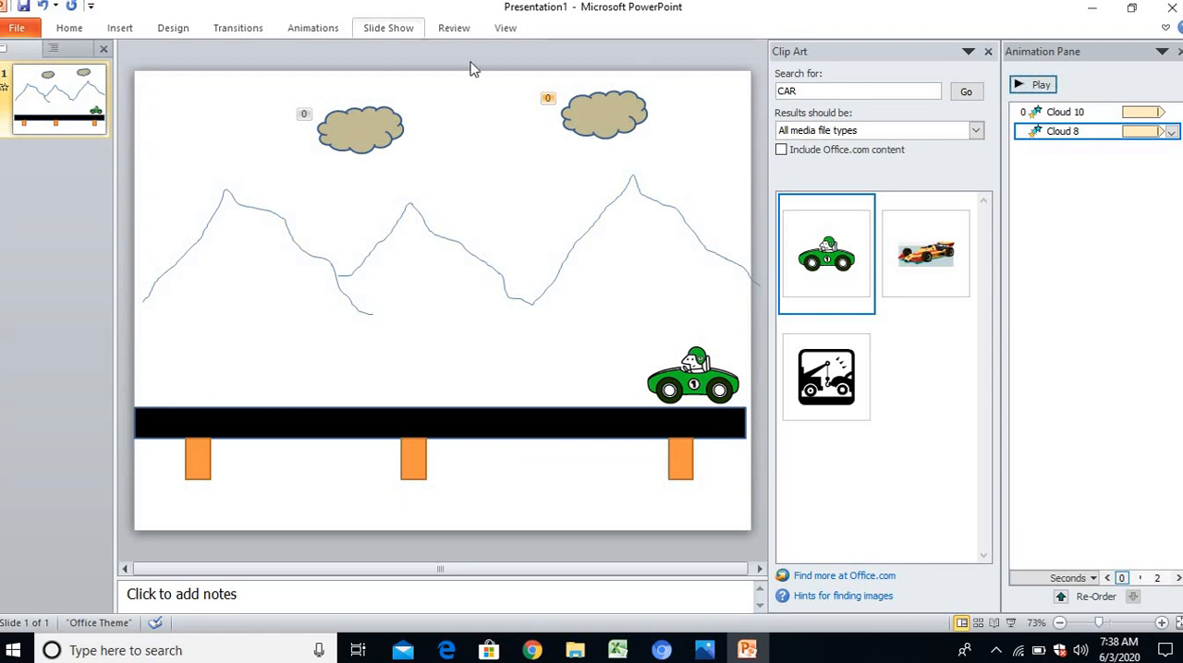
Shrink the green car slightly, keeping it on the road, and add the Left motion path to it
click(698, 381)
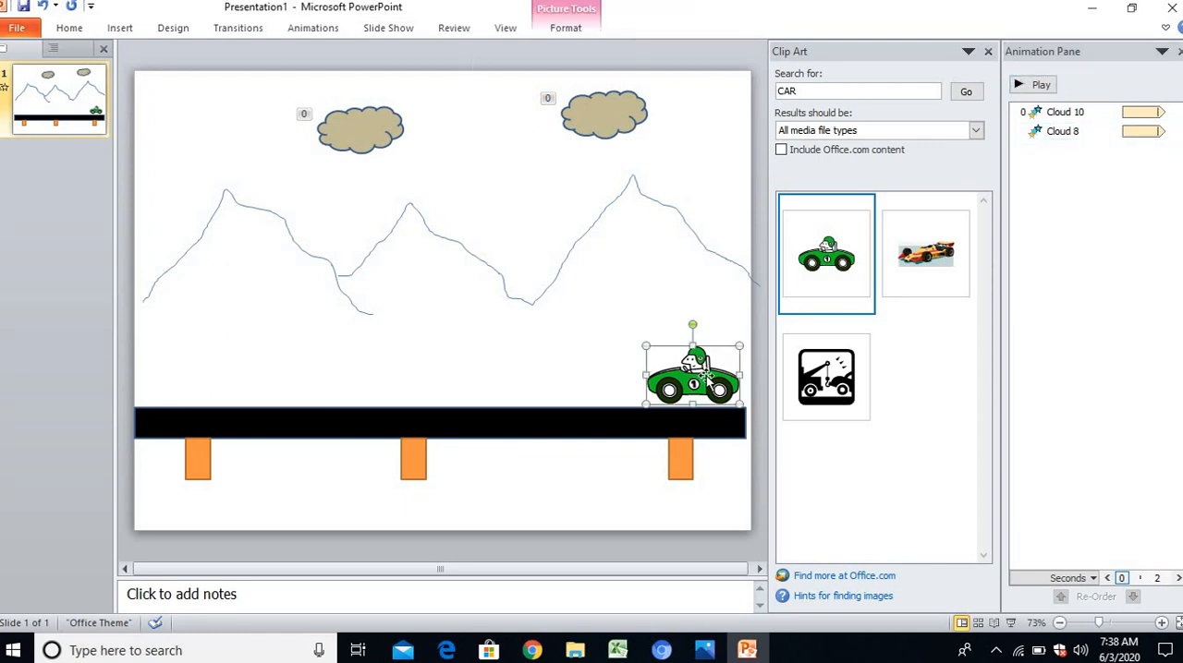
drag(735, 347, 706, 390)
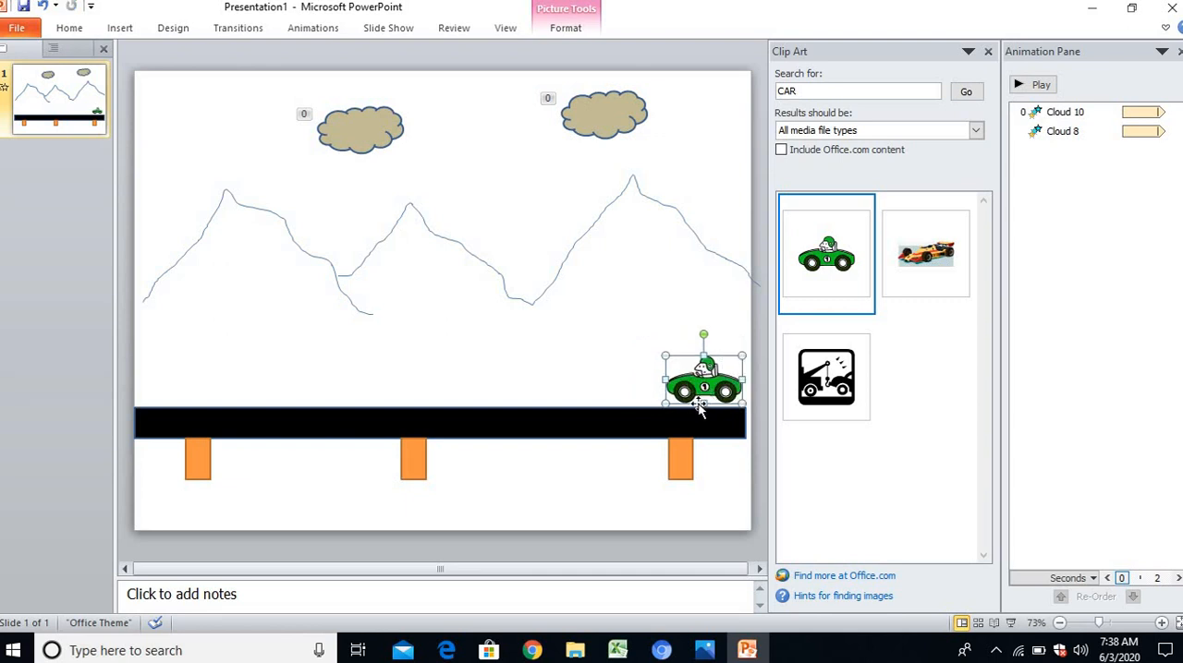
click(310, 24)
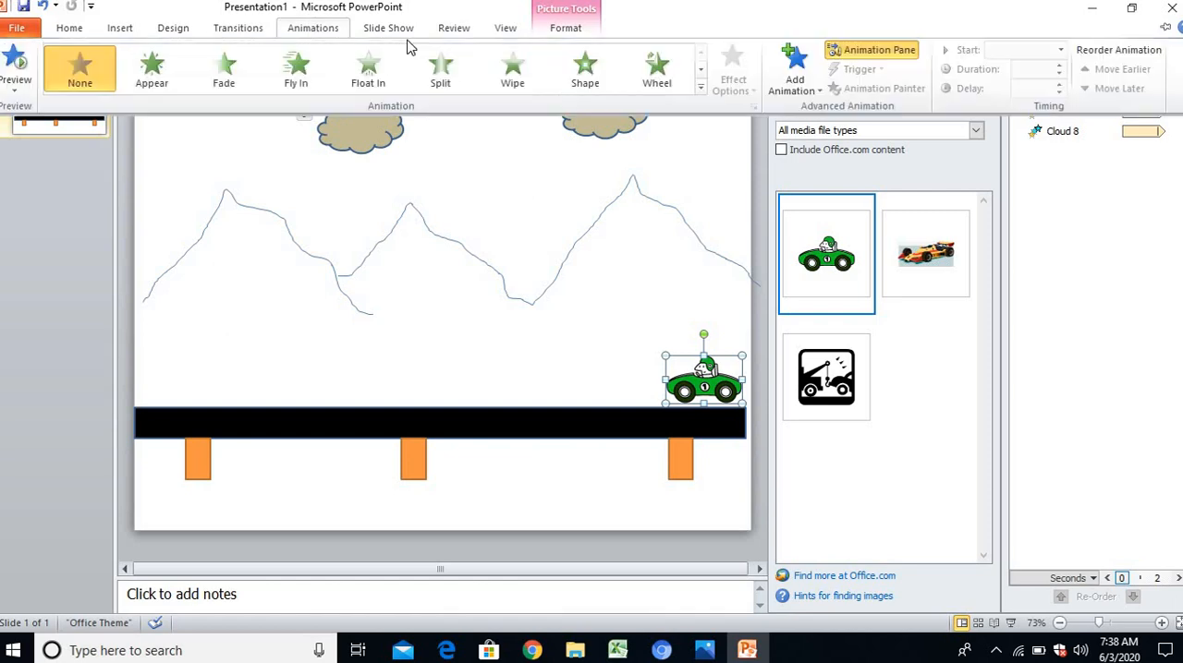
click(795, 79)
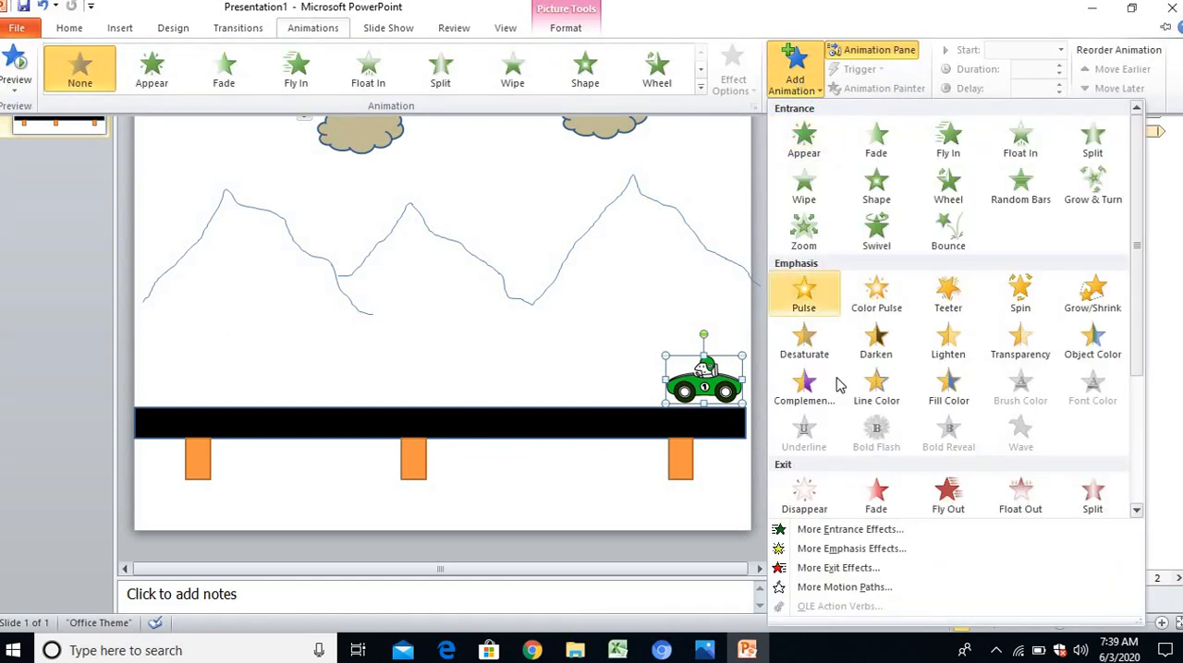
click(844, 588)
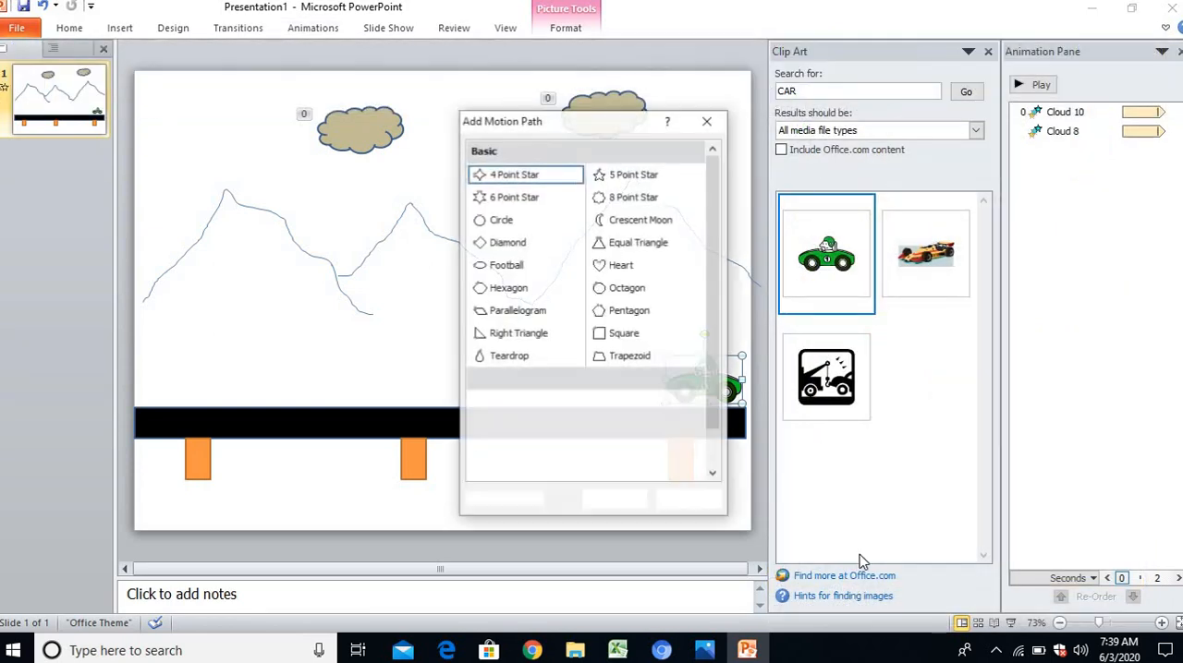
drag(634, 122, 1040, 163)
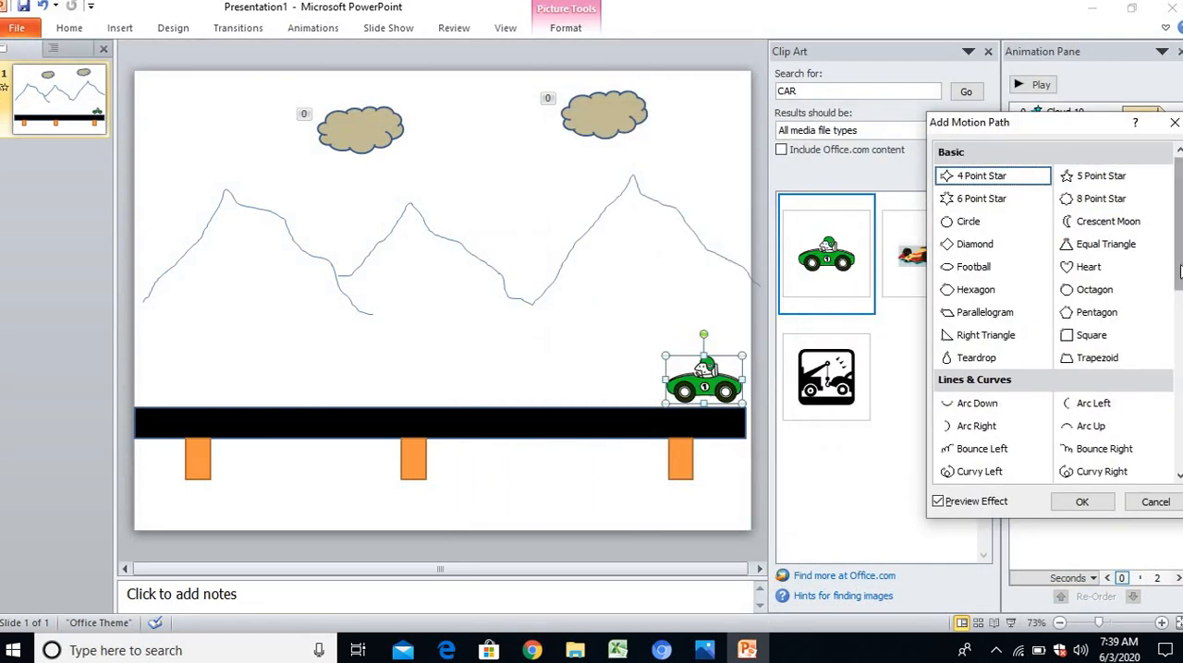
scroll(1166, 269, down, 3)
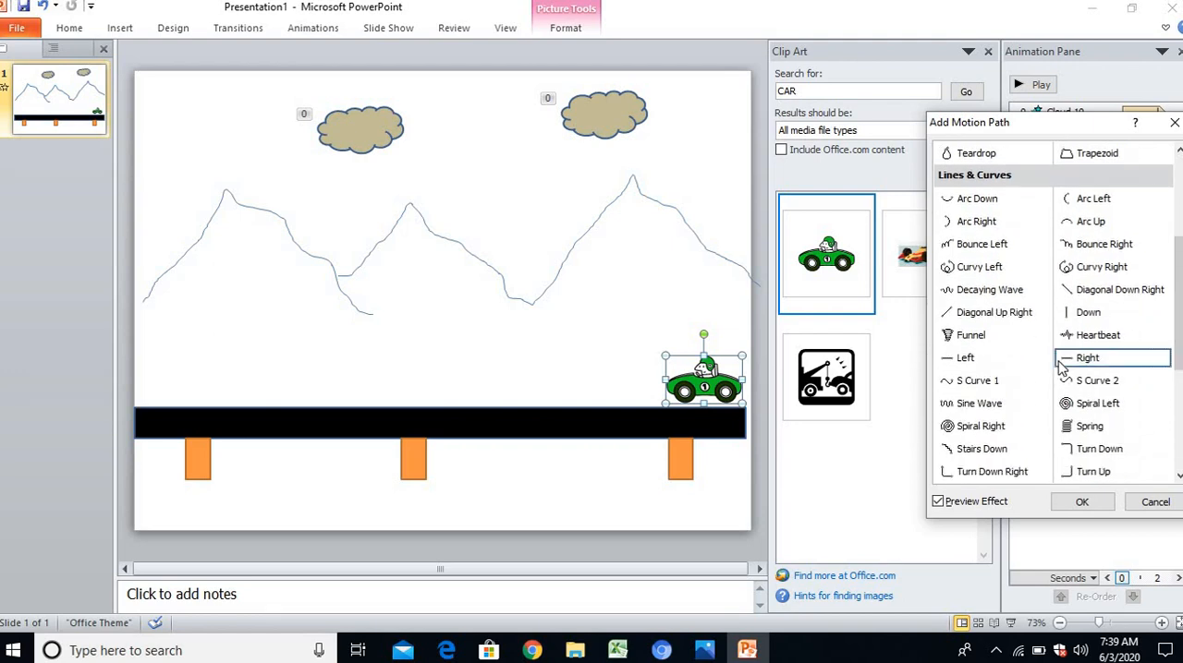
click(970, 365)
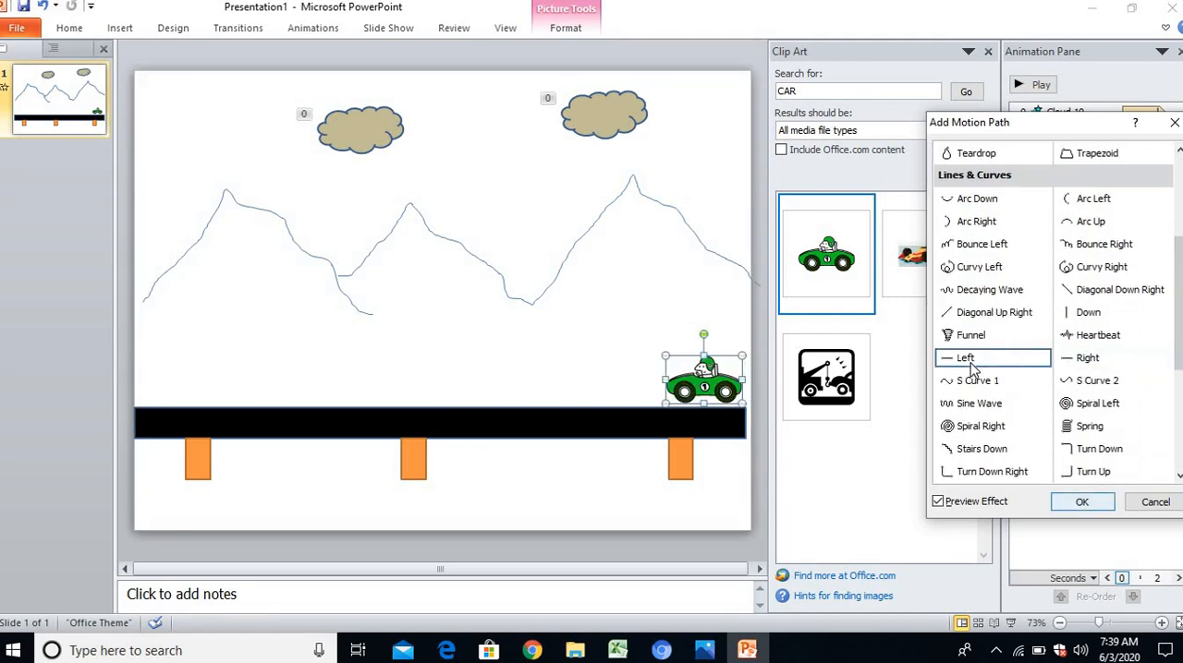
click(1067, 503)
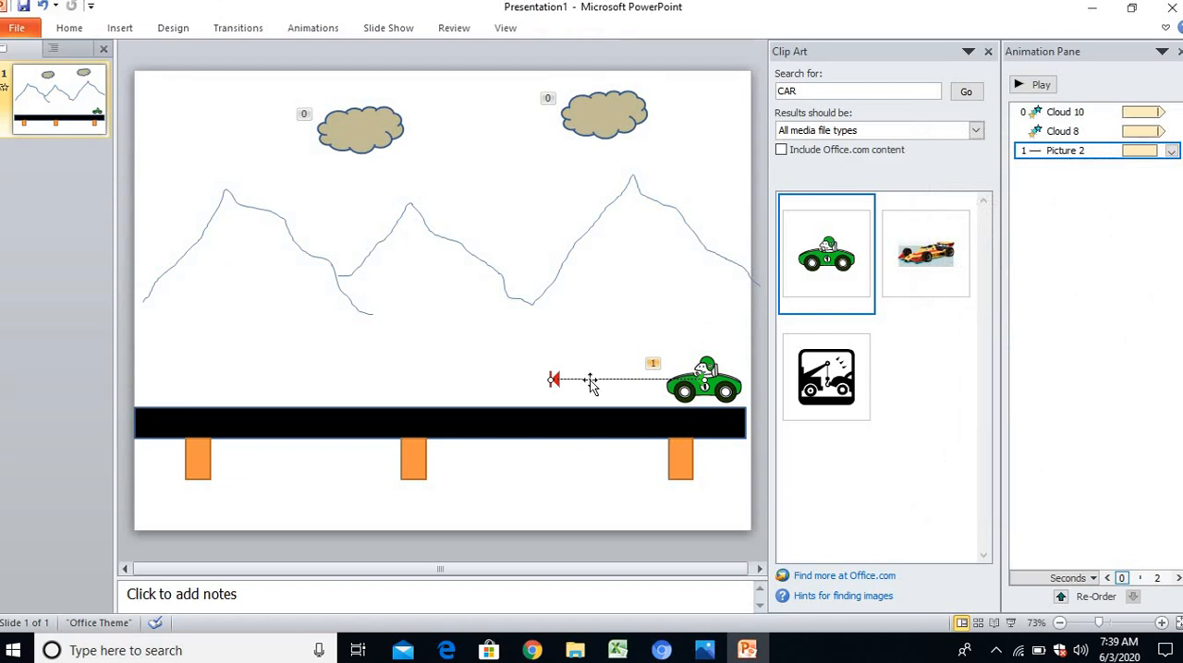
Extend the car's motion path to the left end of the road and preview the movement
drag(272, 392, 166, 384)
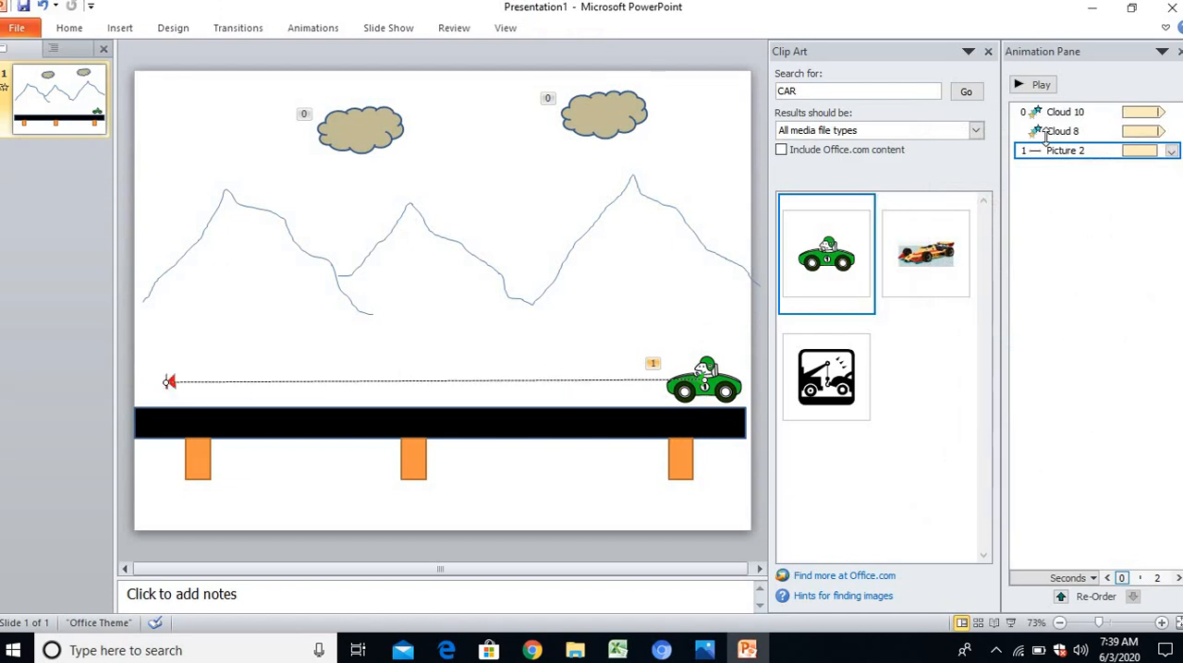
click(1035, 85)
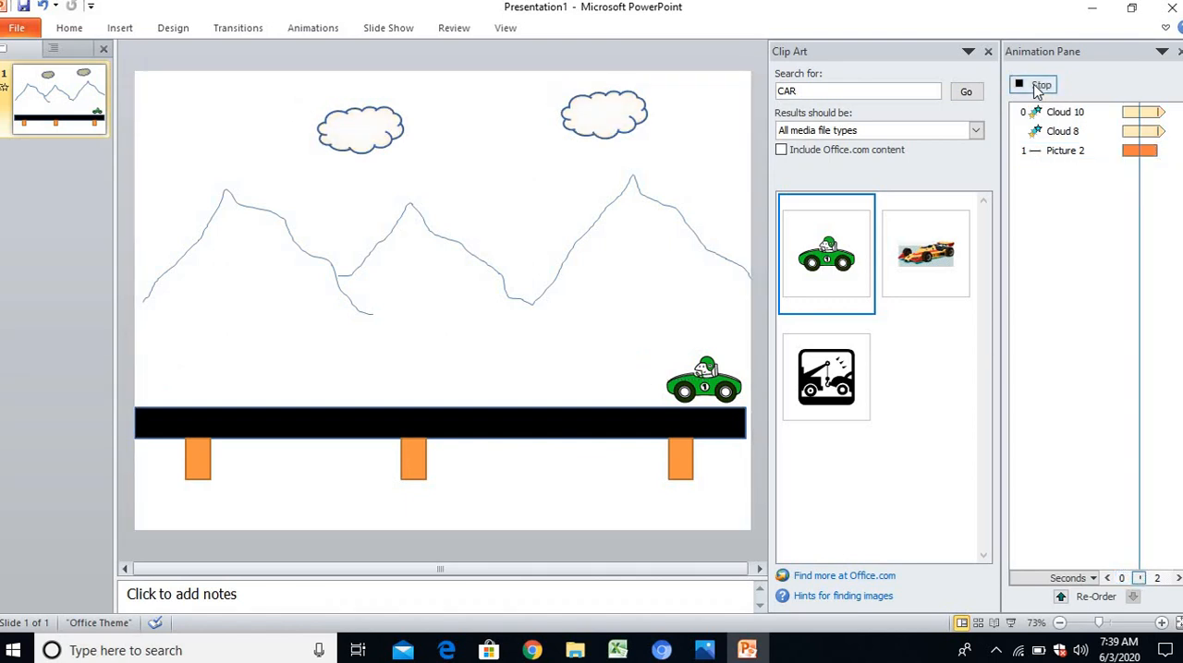
click(702, 423)
click(710, 396)
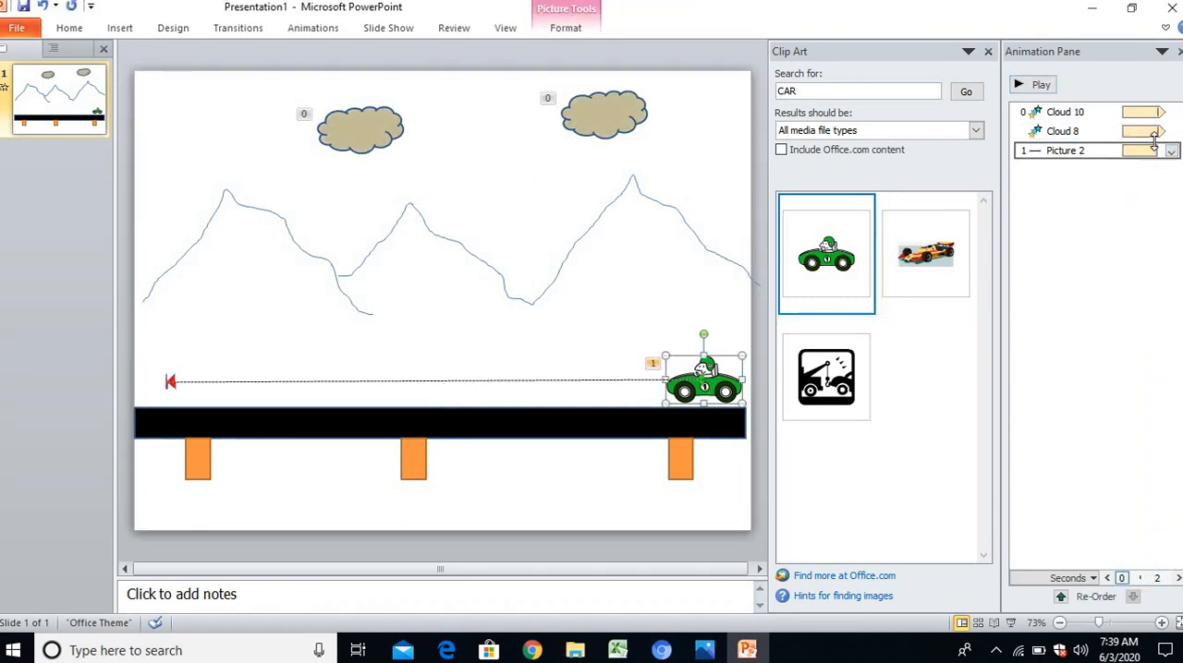
click(1032, 88)
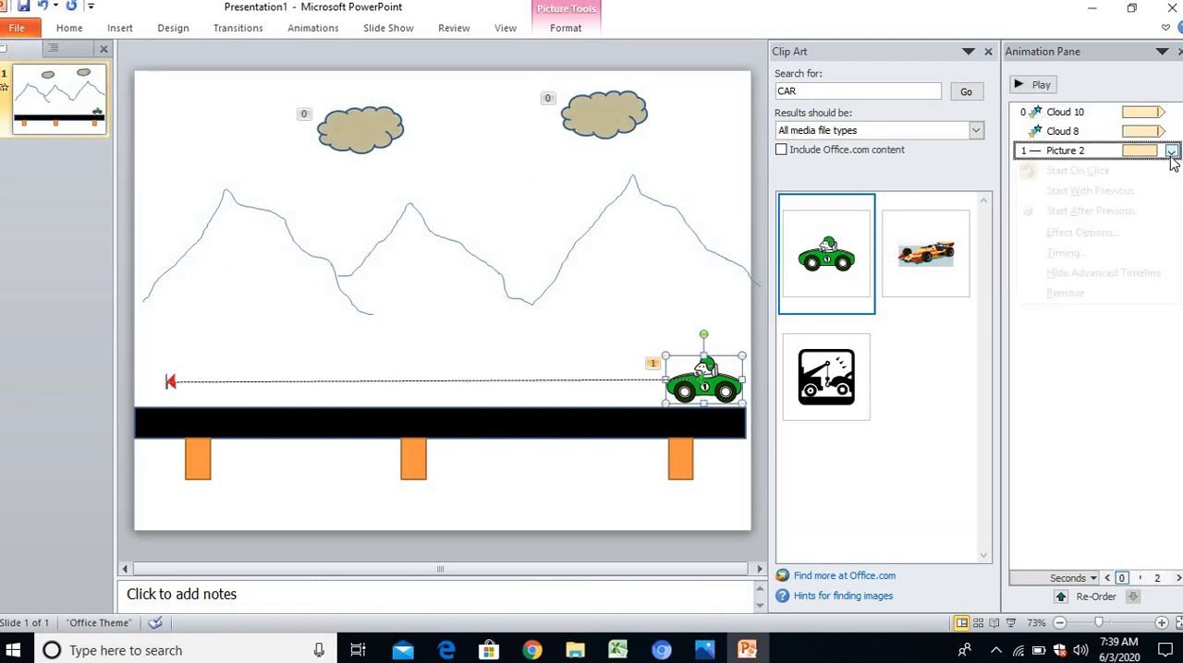
Set the car's motion path to Start With Previous and play all the animations
click(1170, 151)
click(1123, 190)
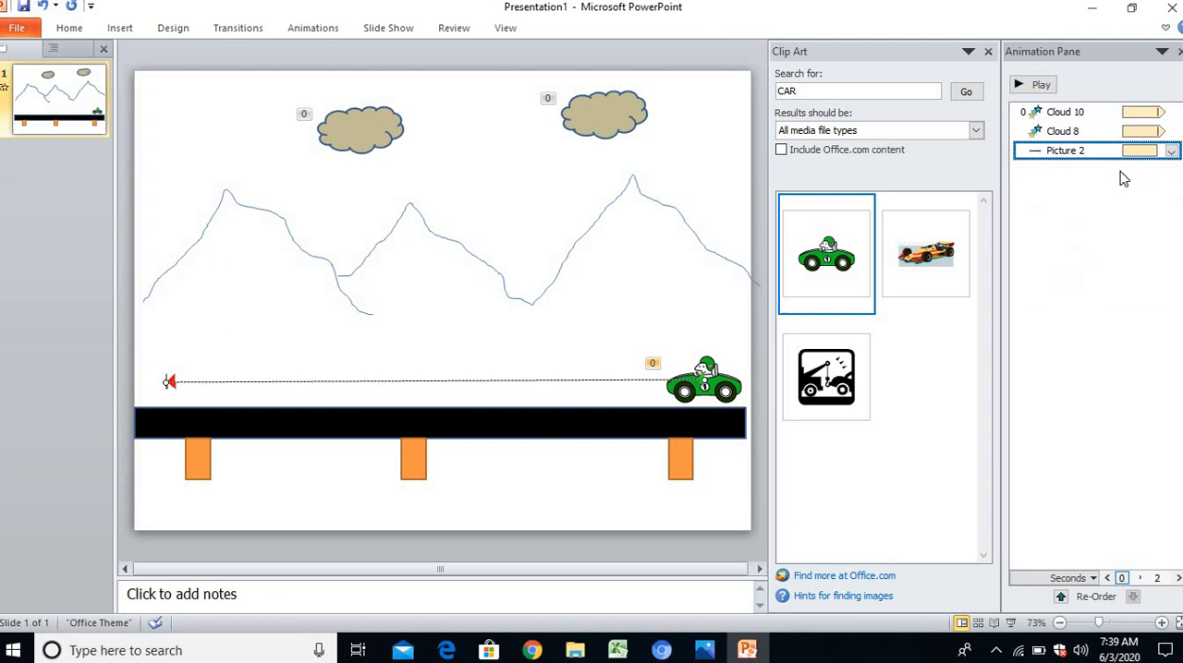
click(1032, 86)
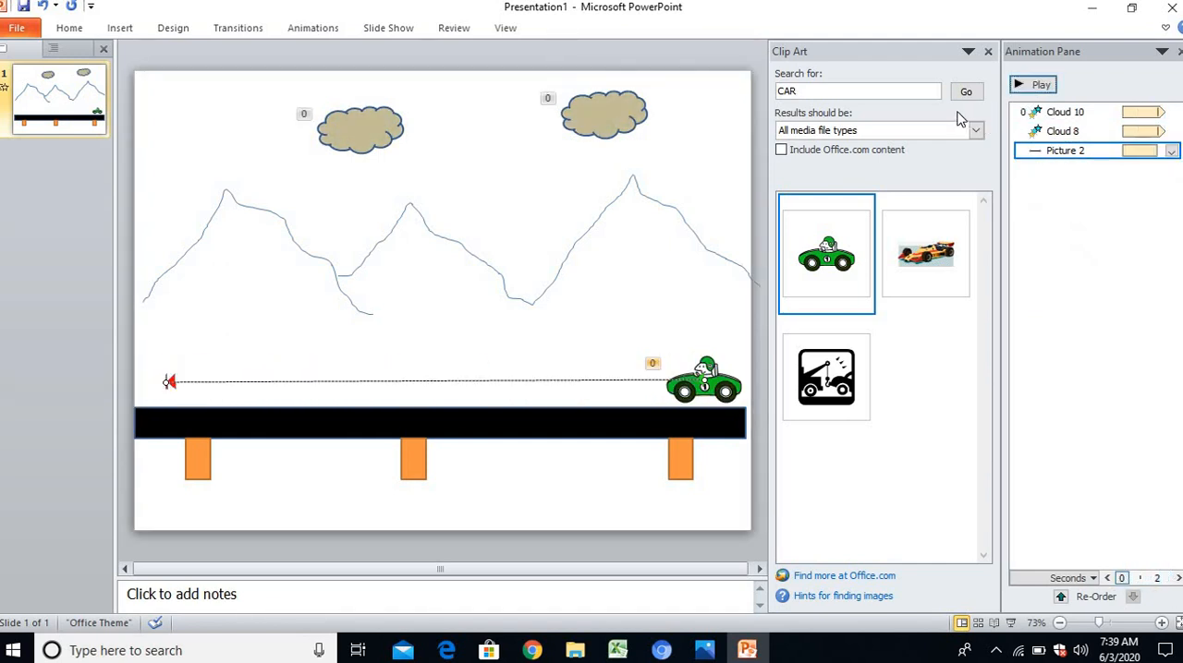
Set the duration of the car's motion path to 5 seconds (Very Slow)
click(1170, 153)
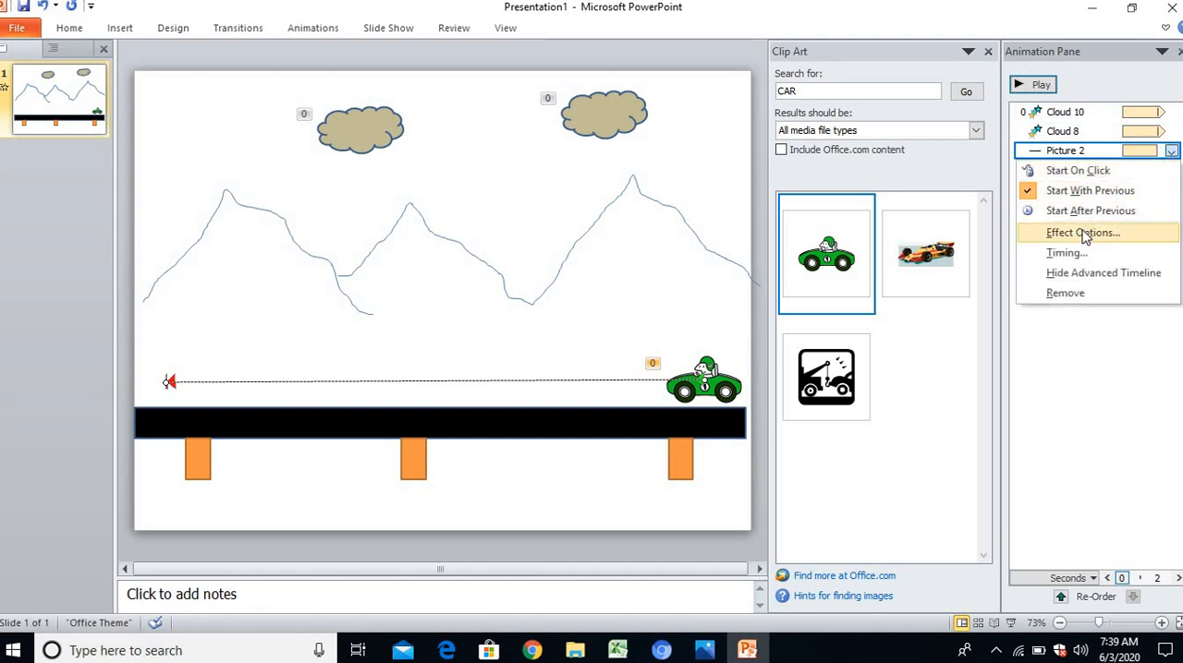
click(1067, 252)
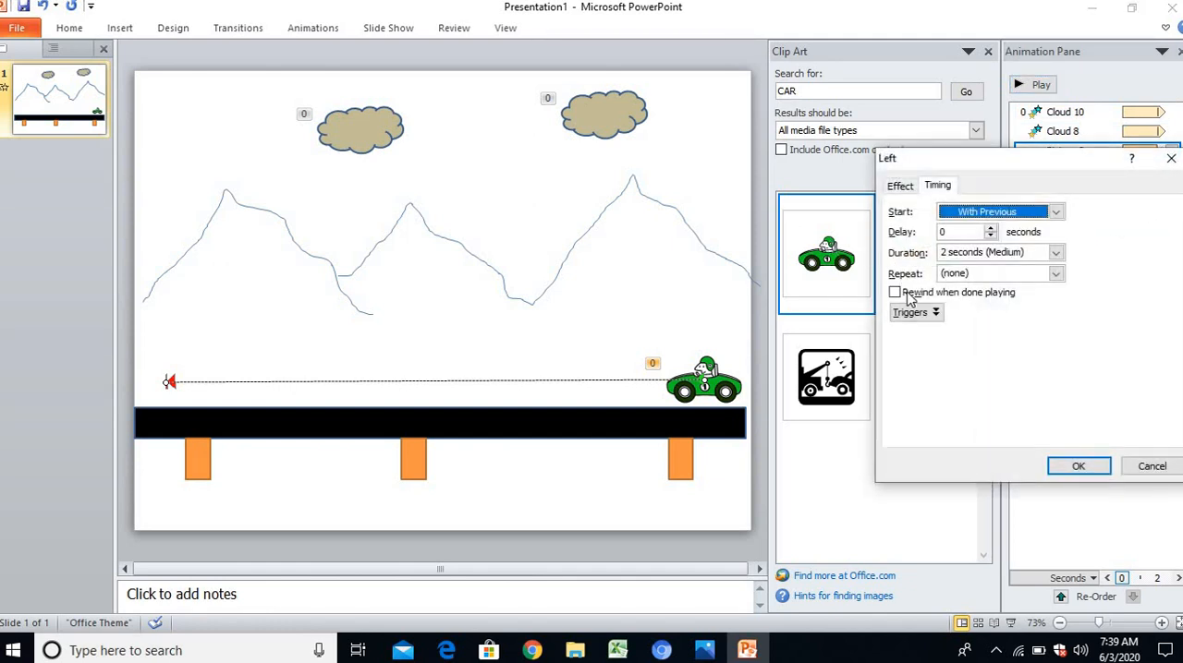
click(1056, 254)
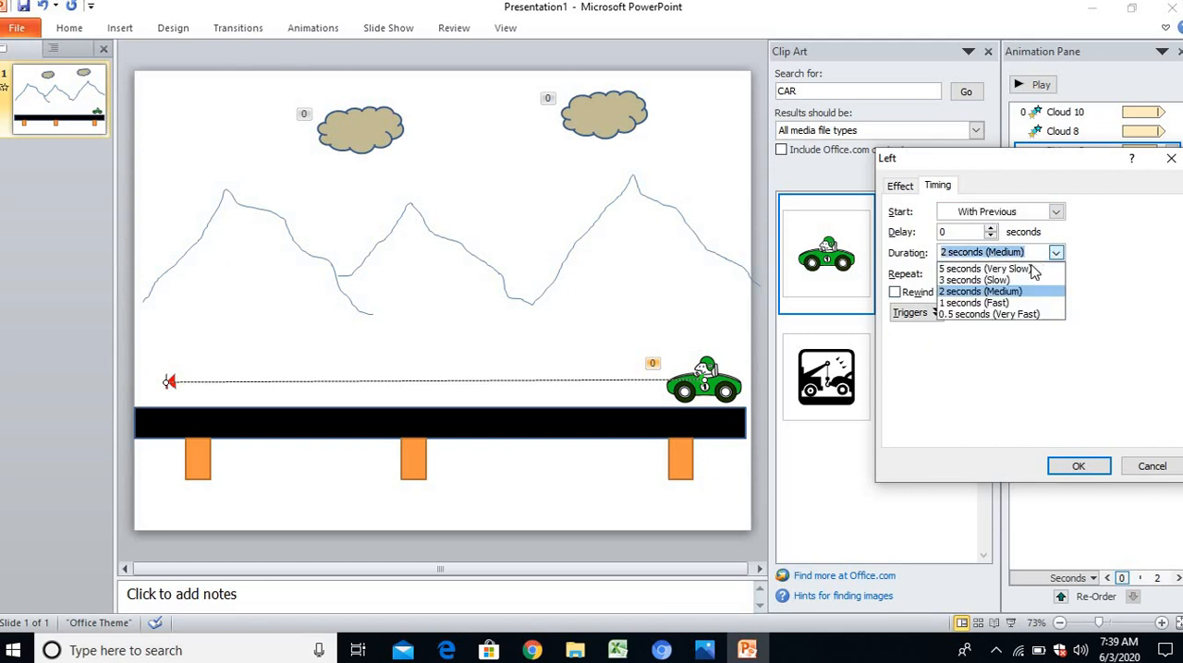
click(1033, 269)
click(1055, 275)
click(1055, 275)
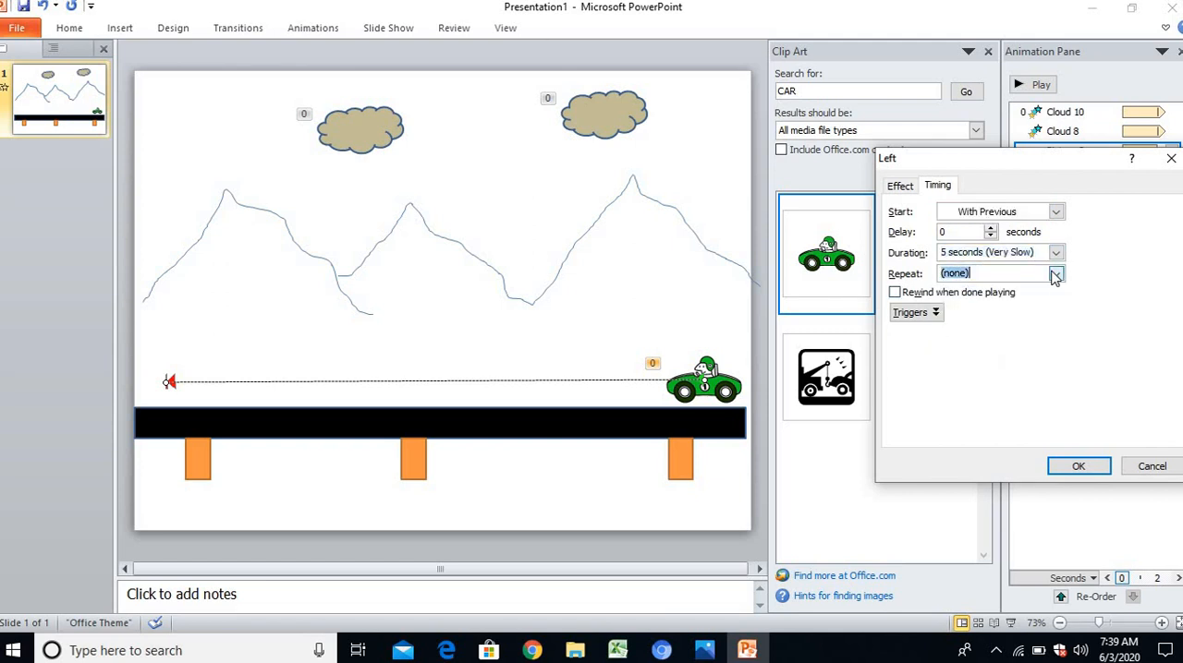
click(1071, 466)
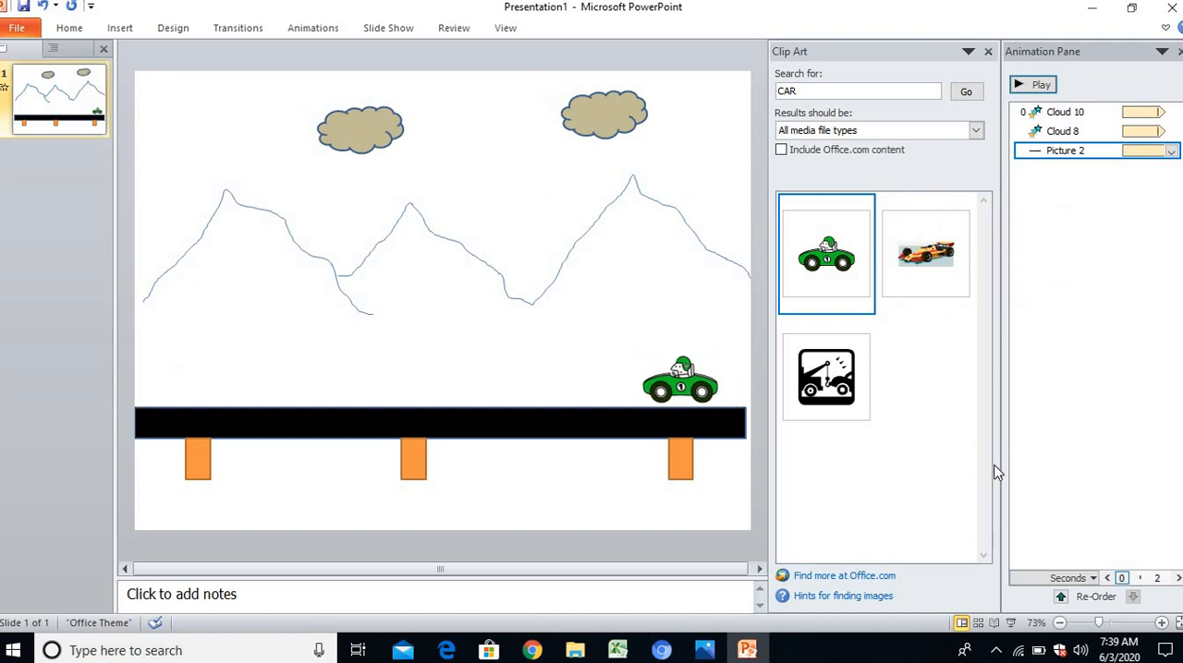